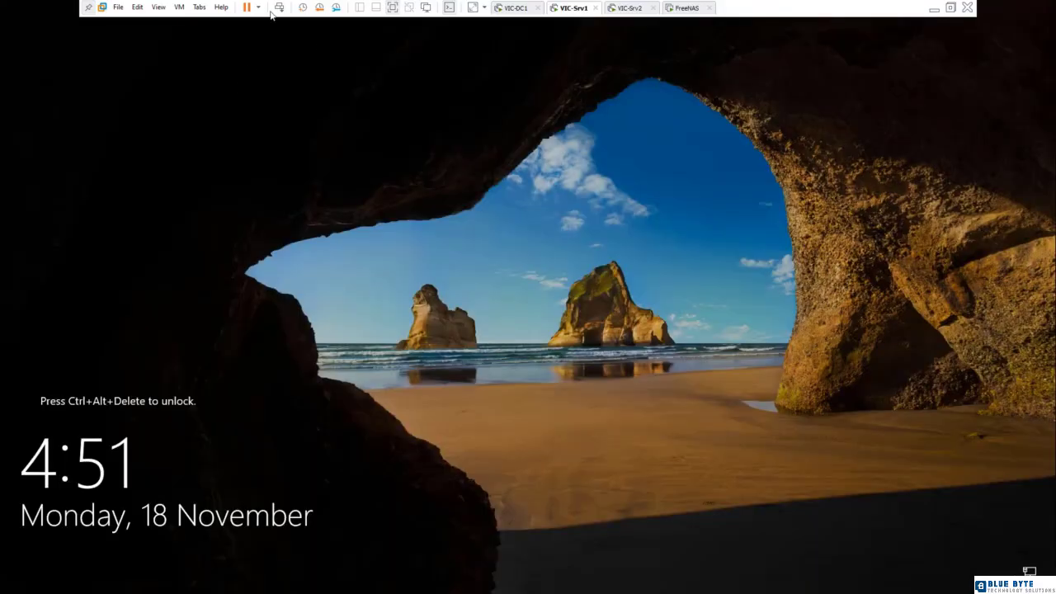
Unlock the VIC-Srv1 virtual machine by entering the domain administrator's account password.
{"action": "left_click", "coordinate": [279, 6]}
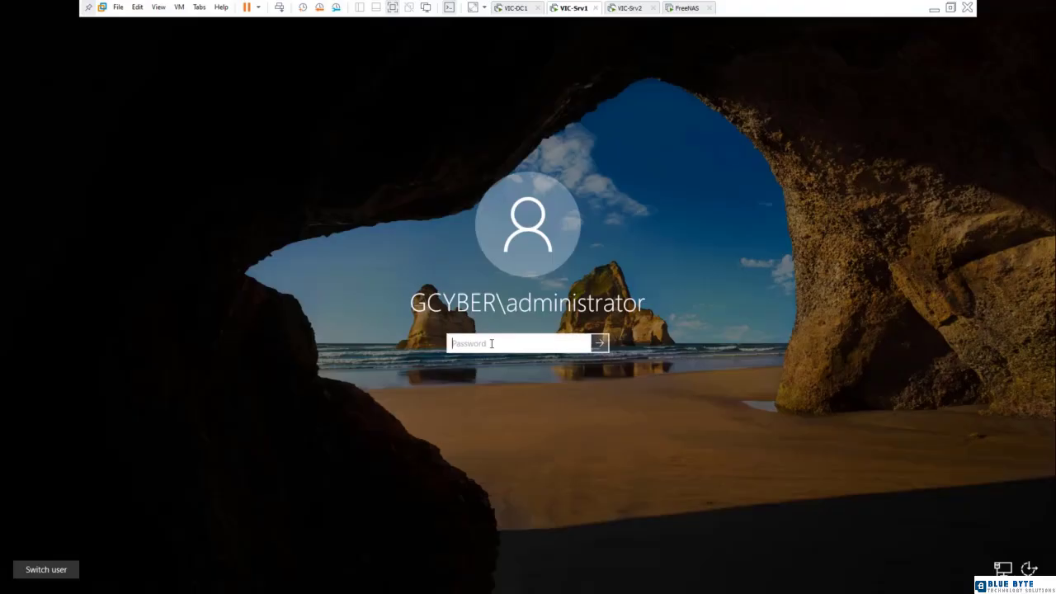
{"action": "type", "text": "•••"}
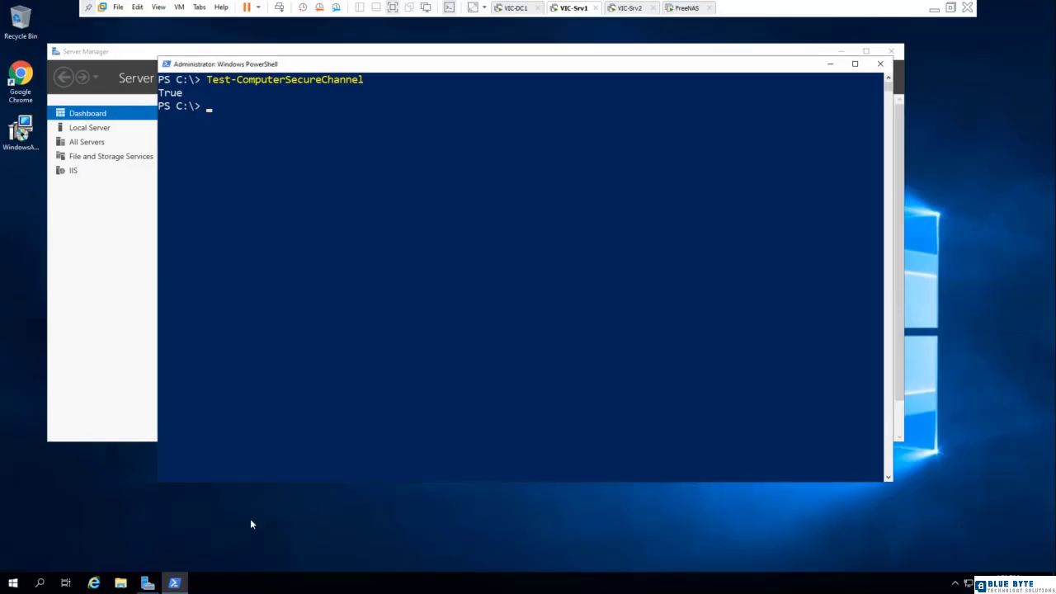
Open the iSCSI Initiator properties from Server Manager and move the dialog clear of the dashboard's edge.
{"action": "left_click", "coordinate": [128, 333]}
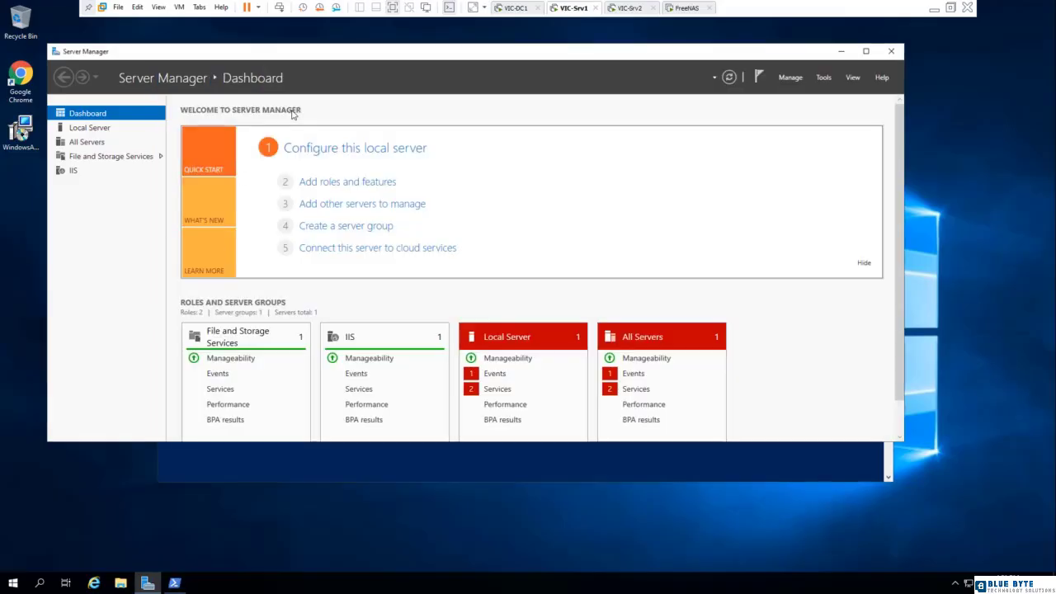
{"action": "left_click", "coordinate": [827, 77]}
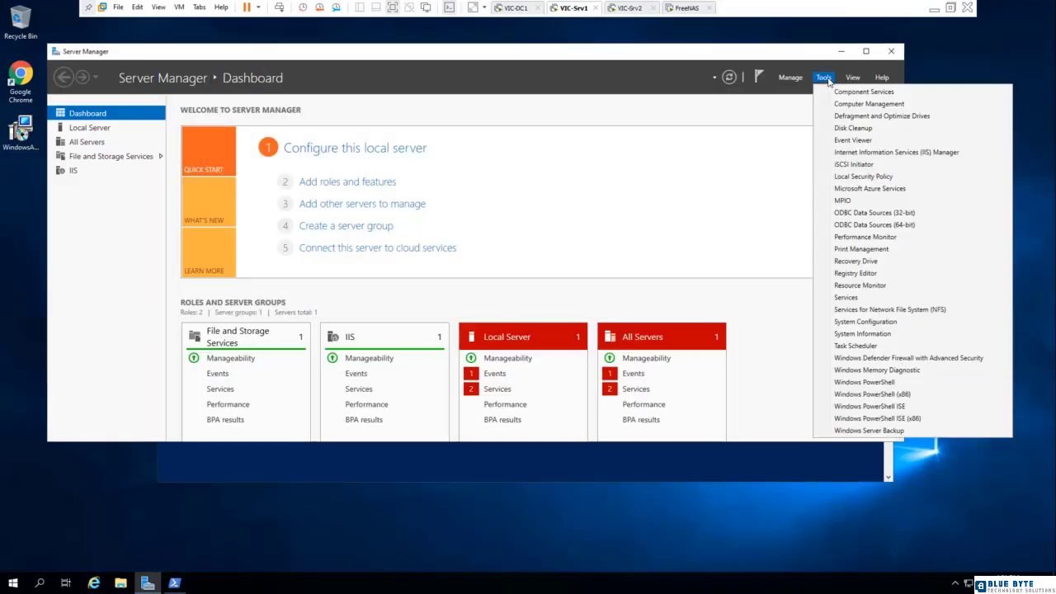
{"action": "left_click", "coordinate": [856, 173]}
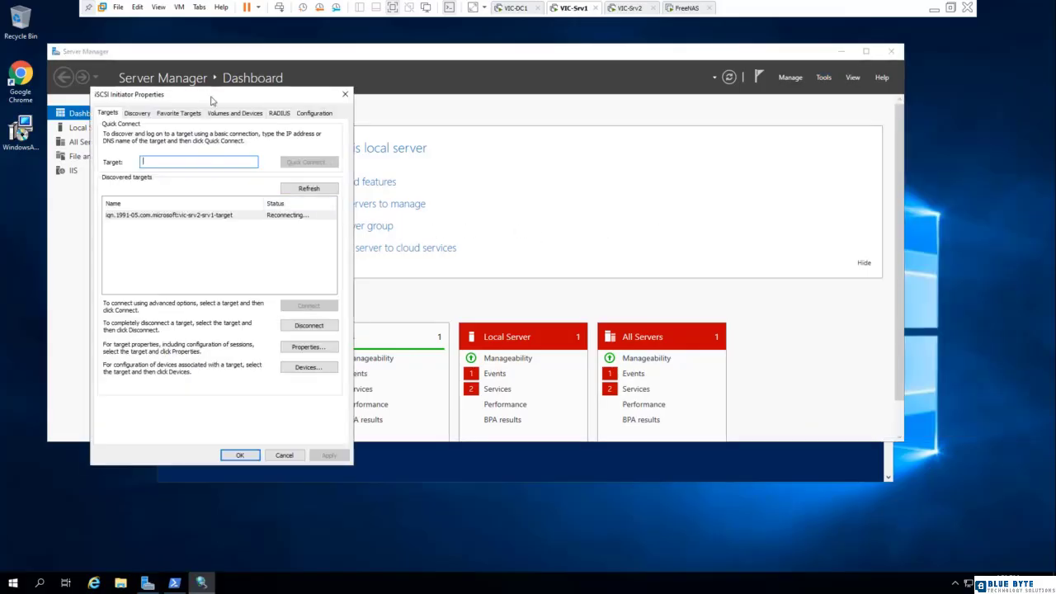
{"action": "left_click_drag", "start_coordinate": [223, 100], "coordinate": [618, 140]}
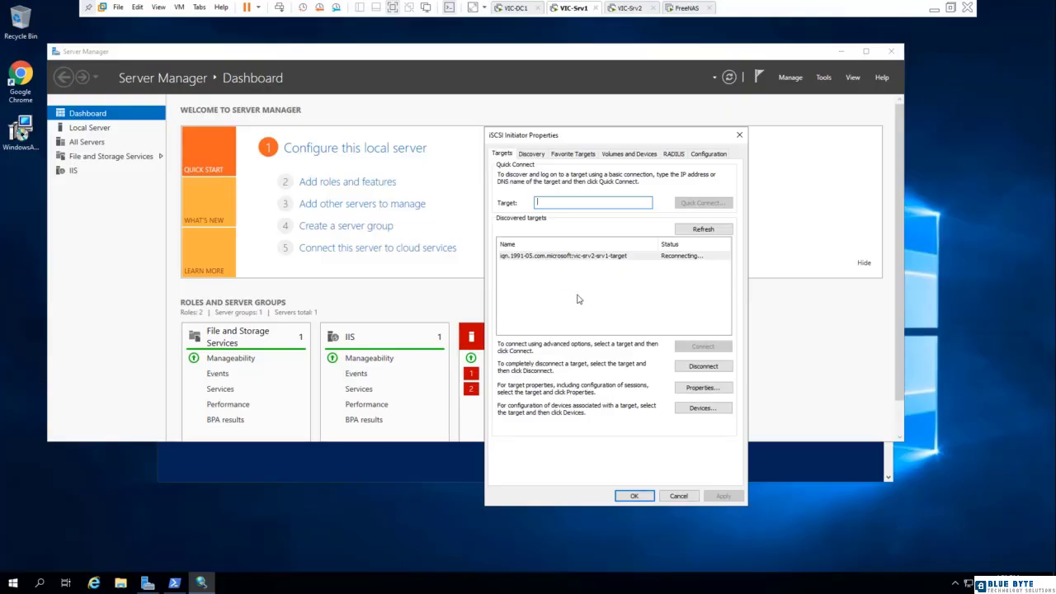
Refresh the discovered iSCSI targets and disconnect the reconnecting vic-srv2-srv1-target.
{"action": "left_click", "coordinate": [703, 229]}
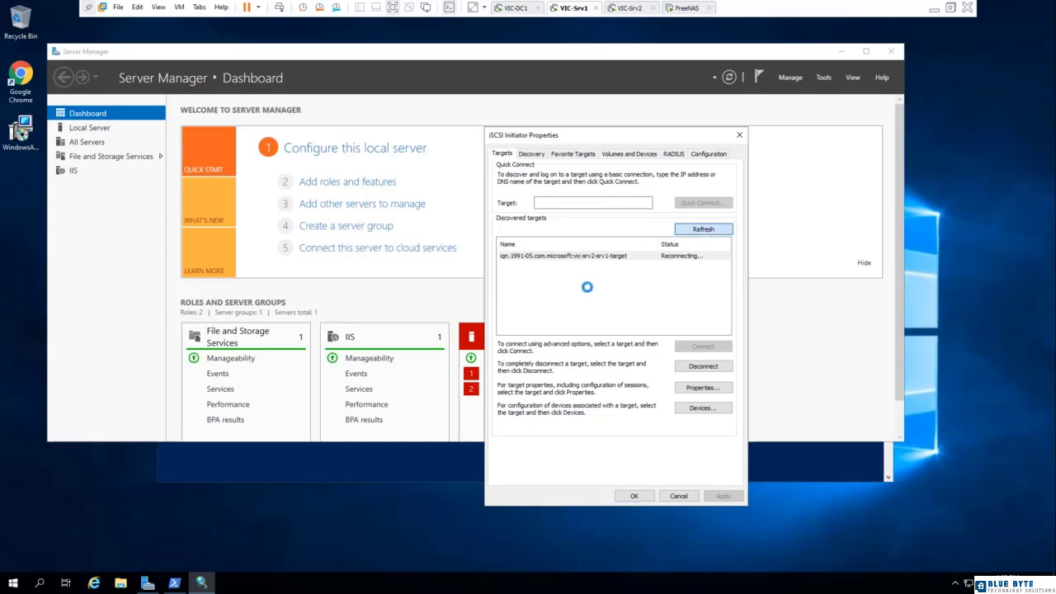
{"action": "left_click", "coordinate": [585, 257]}
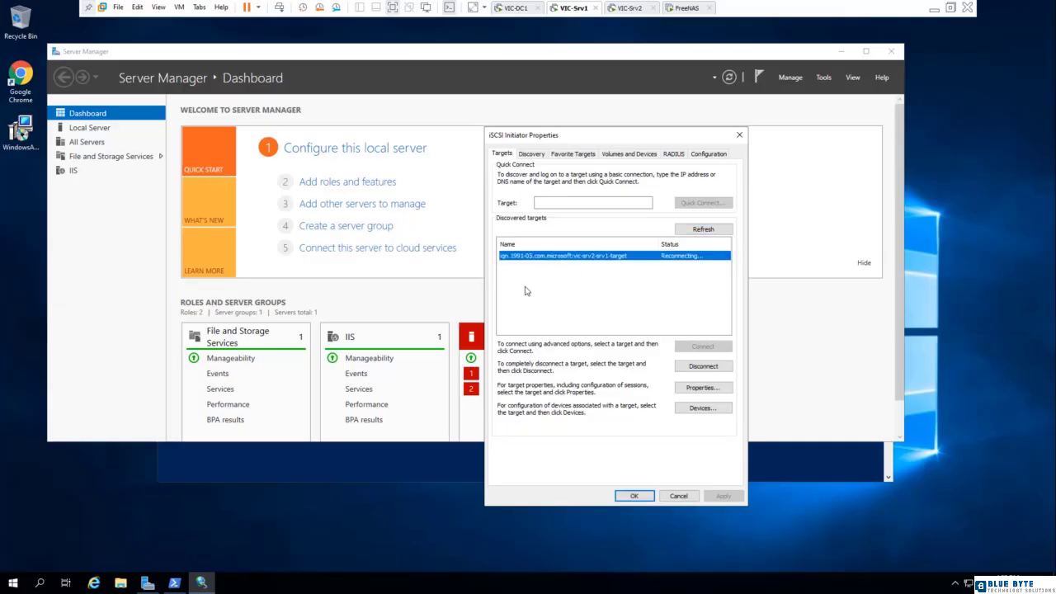
{"action": "left_click", "coordinate": [700, 366]}
{"action": "left_click", "coordinate": [530, 329]}
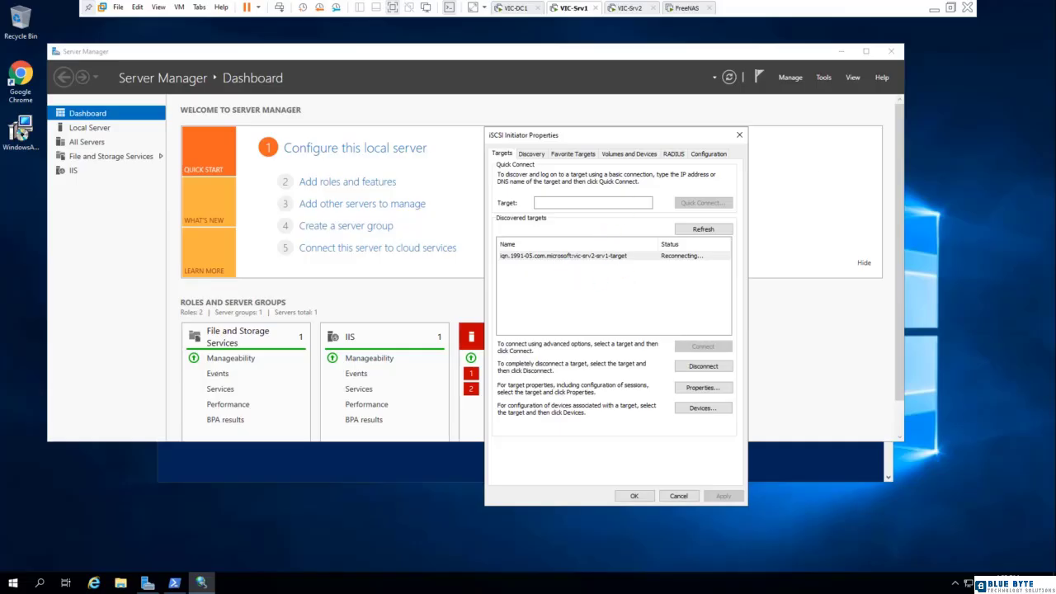
Quick-connect to the FreeNAS server by its IP address to log on to the sql2019 iSCSI target.
{"action": "left_click", "coordinate": [573, 202]}
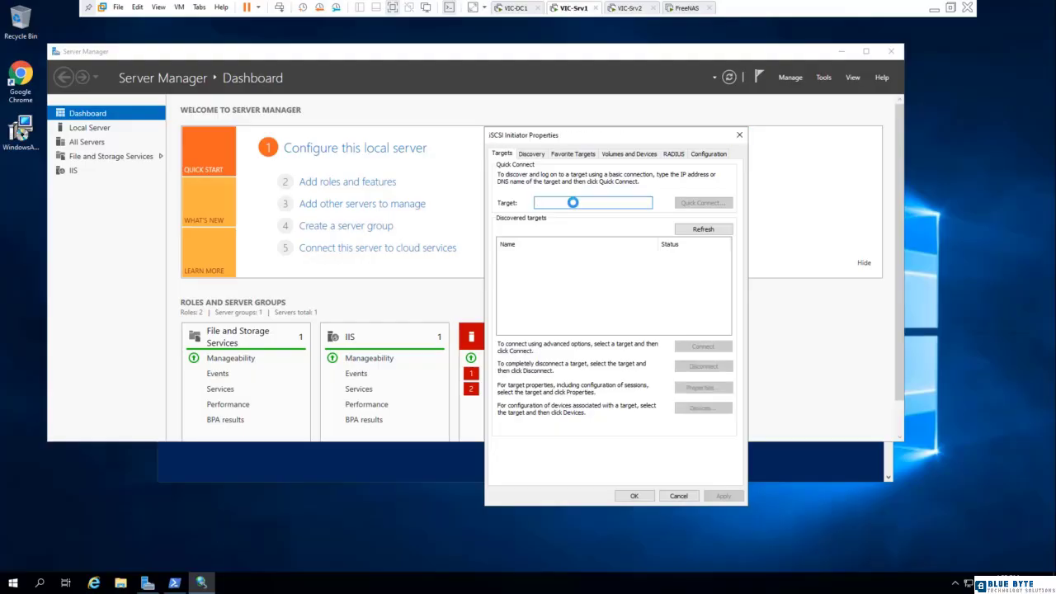
{"action": "type", "text": "192.168.2.30"}
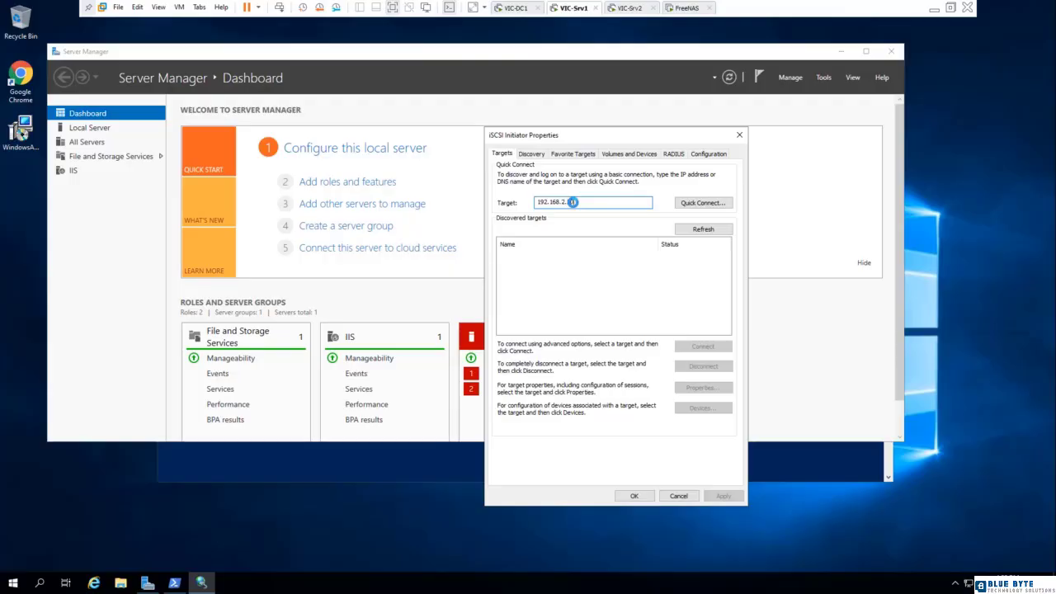
{"action": "left_click", "coordinate": [682, 203]}
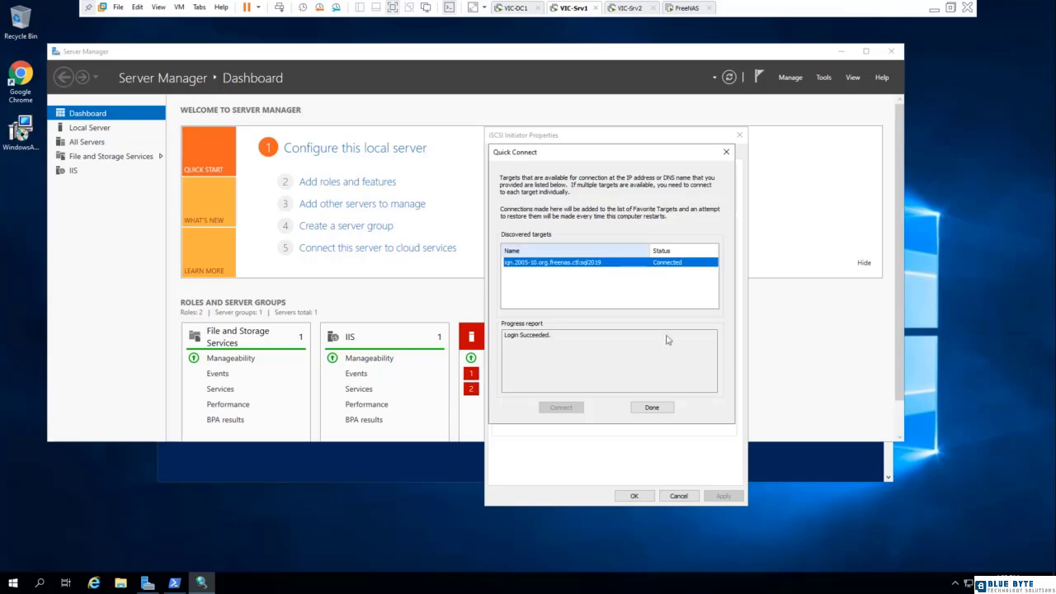
{"action": "left_click", "coordinate": [652, 408]}
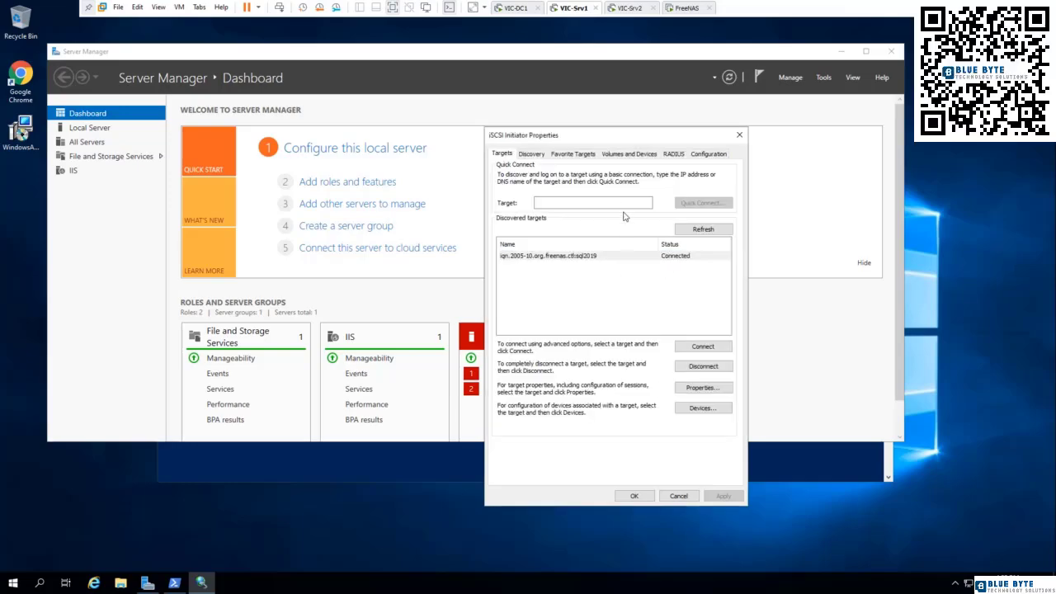
Auto-configure the iSCSI volumes and devices, and accept the initiator properties.
{"action": "left_click", "coordinate": [641, 155]}
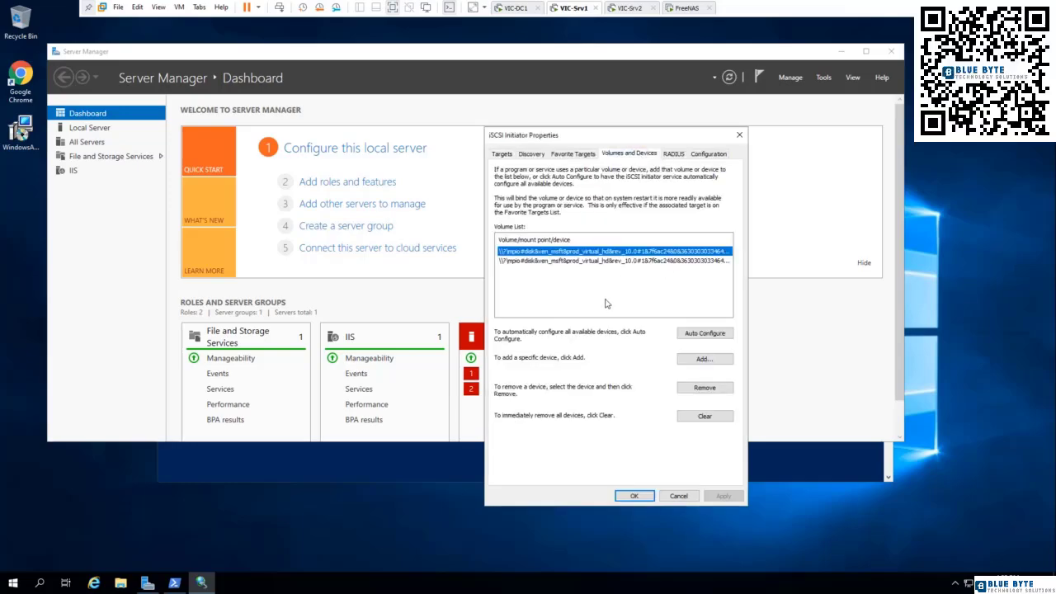
{"action": "left_click", "coordinate": [703, 333]}
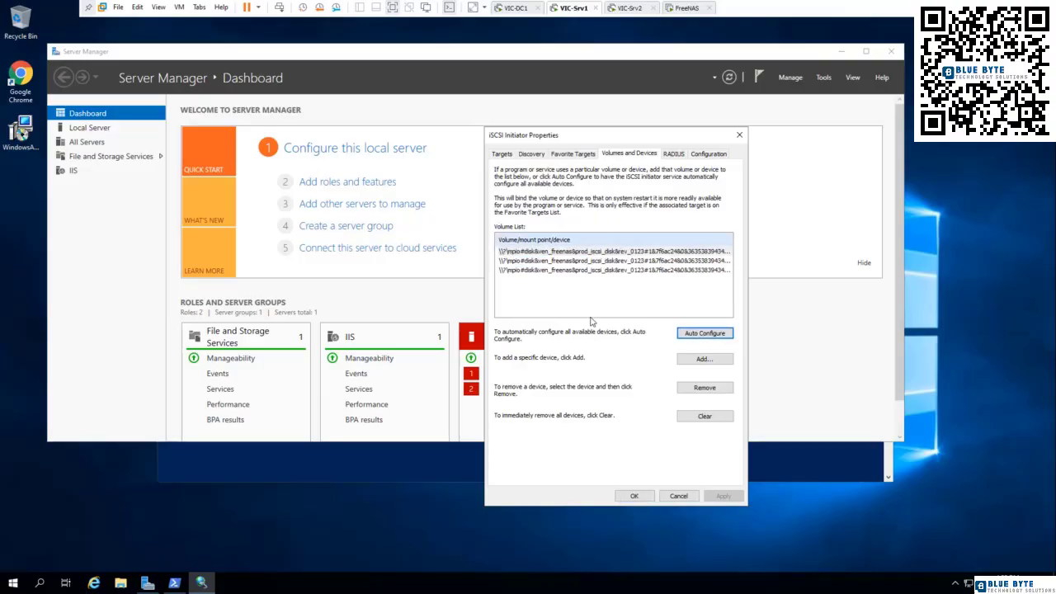
{"action": "left_click", "coordinate": [502, 154]}
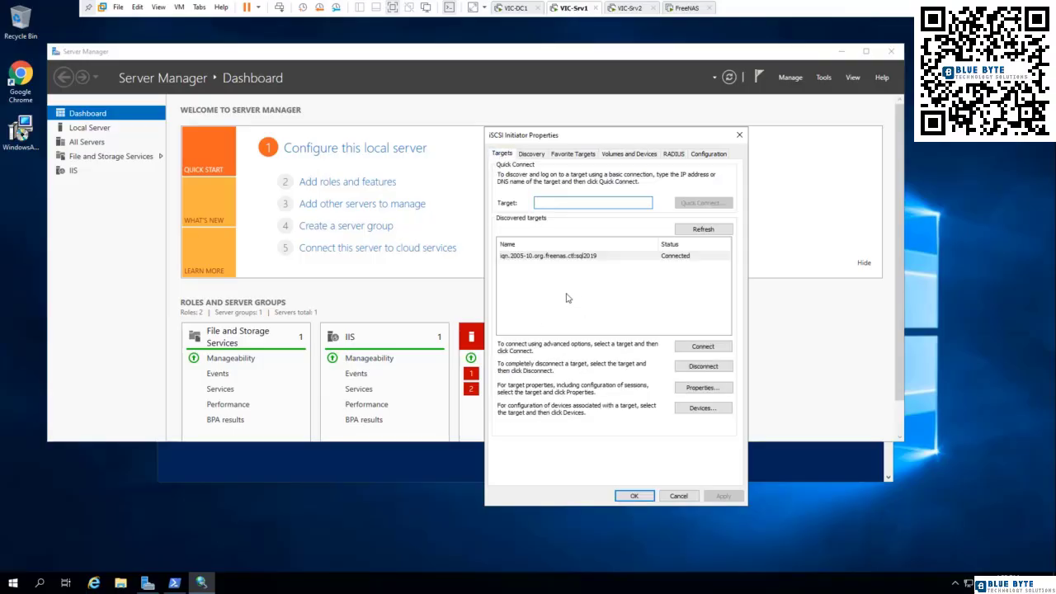
{"action": "left_click", "coordinate": [634, 496]}
Open Disk Management and enlarge its window so that all attached disks fit in the view.
{"action": "right_click", "coordinate": [14, 583]}
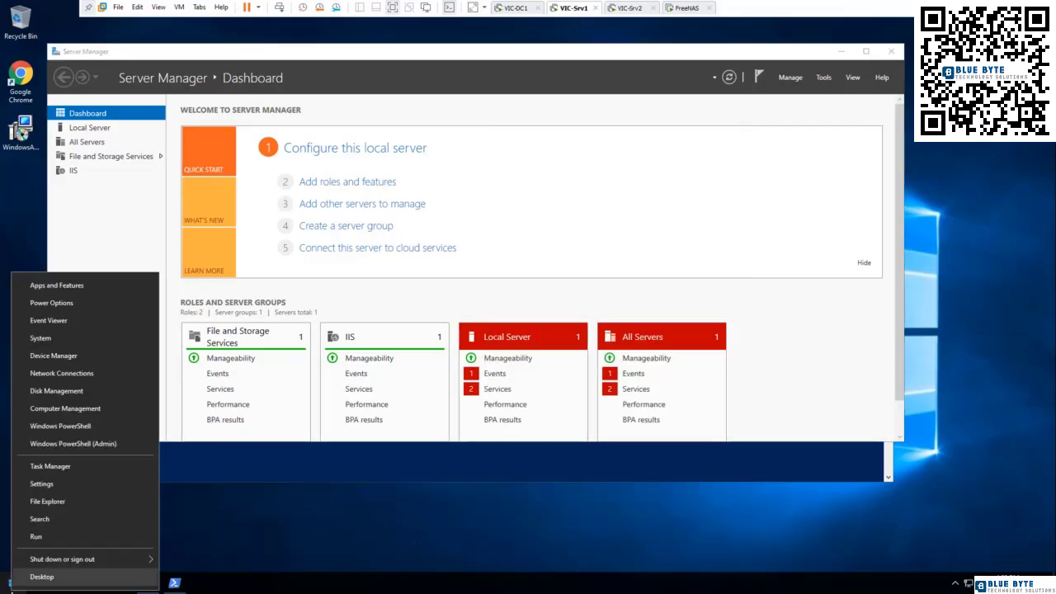
{"action": "left_click", "coordinate": [56, 390]}
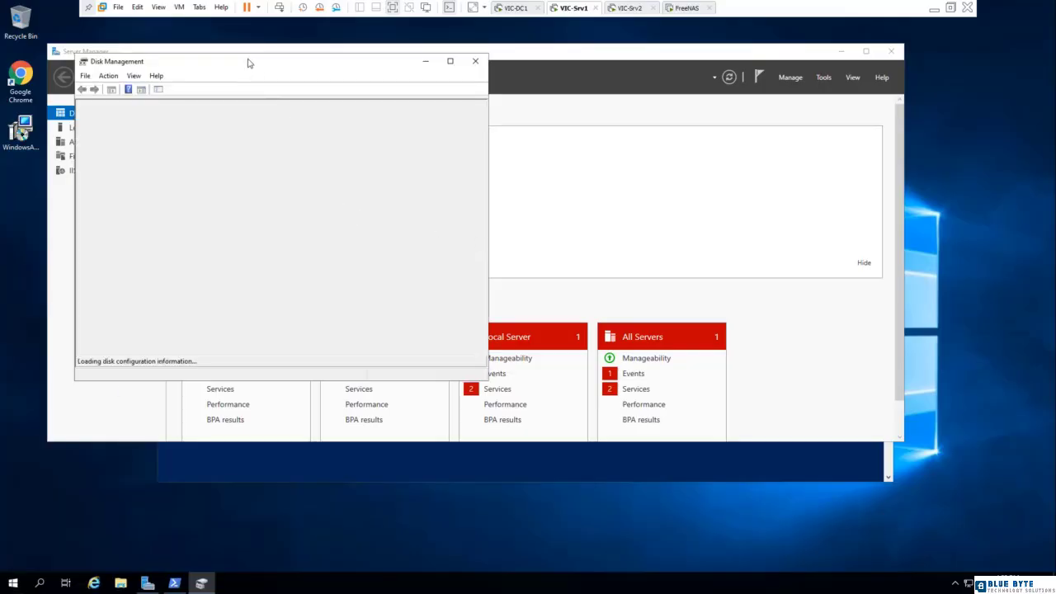
{"action": "left_click_drag", "start_coordinate": [249, 62], "coordinate": [450, 64]}
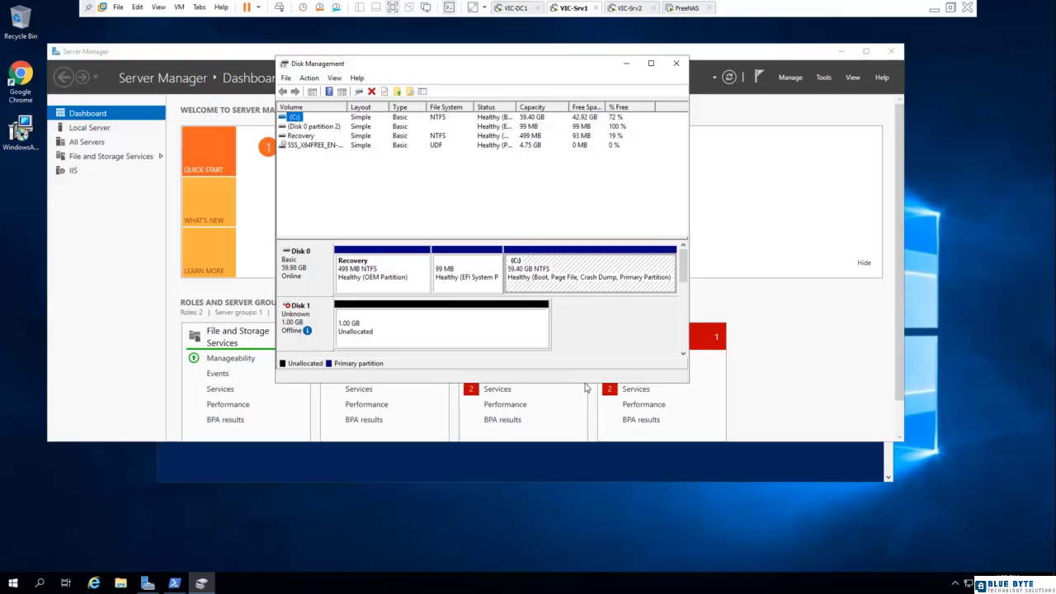
{"action": "left_click_drag", "start_coordinate": [541, 384], "coordinate": [544, 556]}
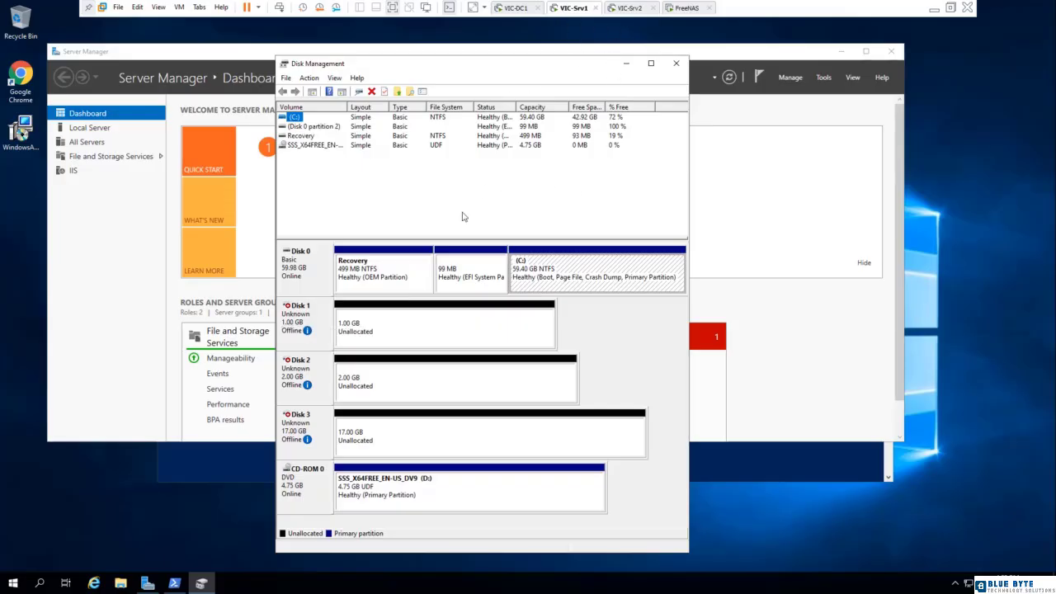
Bring the offline Disk 1, Disk 2 and Disk 3 online.
{"action": "right_click", "coordinate": [290, 326]}
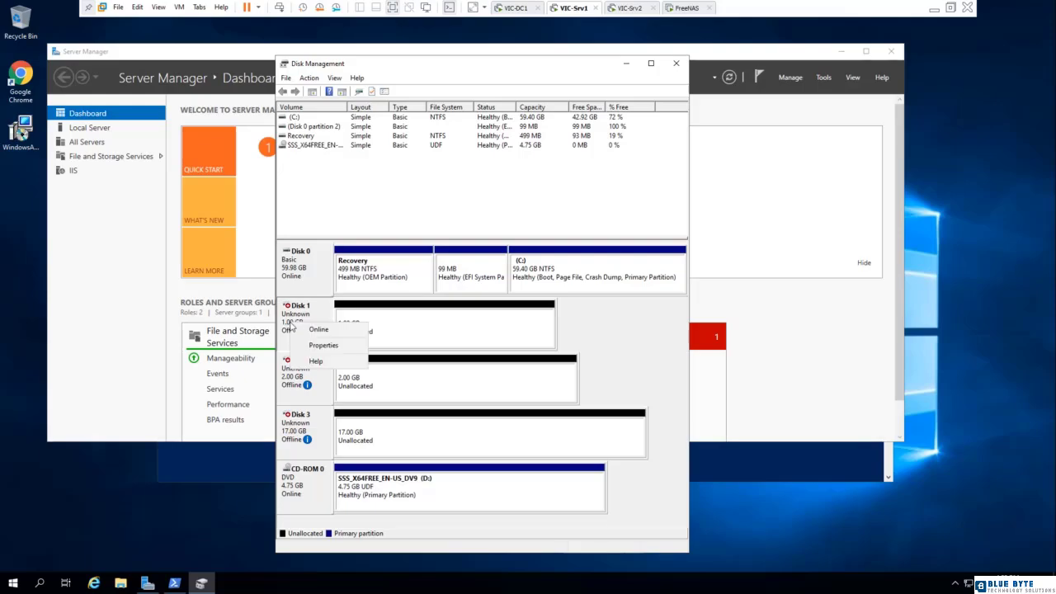
{"action": "left_click", "coordinate": [316, 329]}
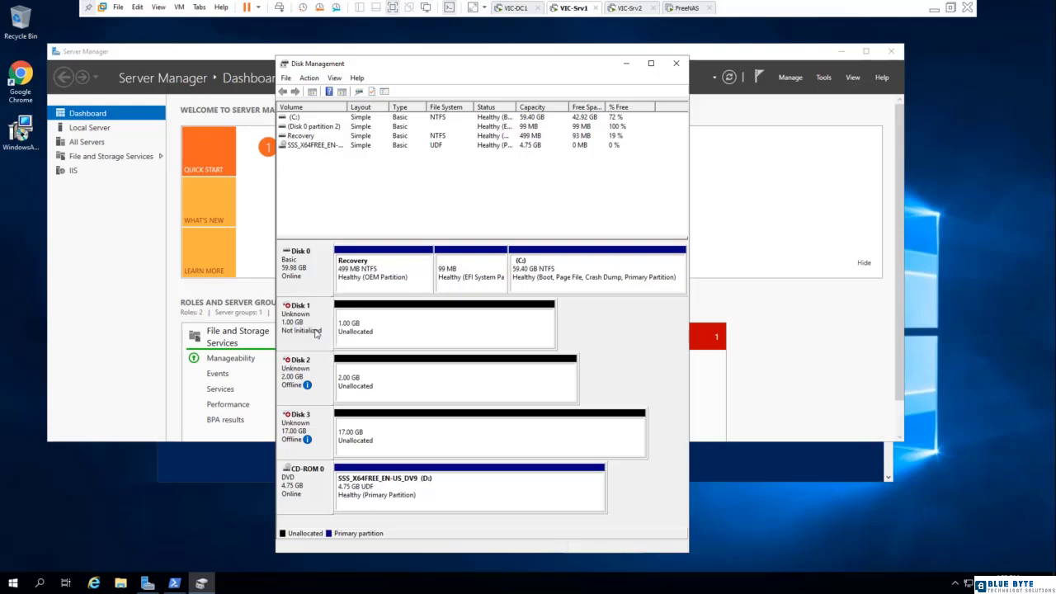
{"action": "right_click", "coordinate": [313, 372]}
{"action": "left_click", "coordinate": [337, 376]}
{"action": "right_click", "coordinate": [308, 422]}
{"action": "left_click", "coordinate": [331, 430]}
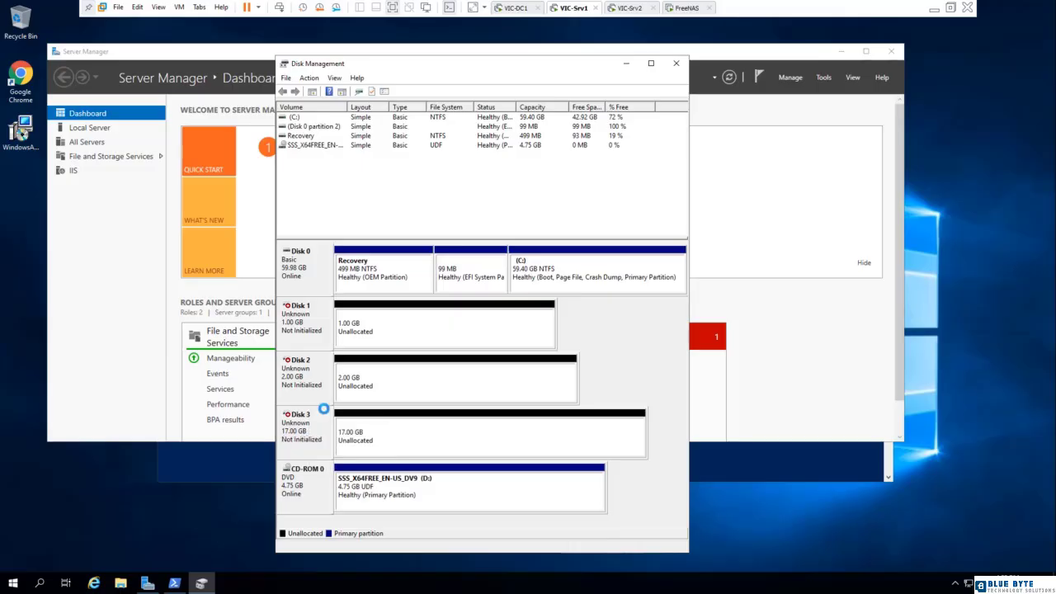
Initialize Disk 1, Disk 2 and Disk 3 with the GPT partition style.
{"action": "right_click", "coordinate": [304, 319]}
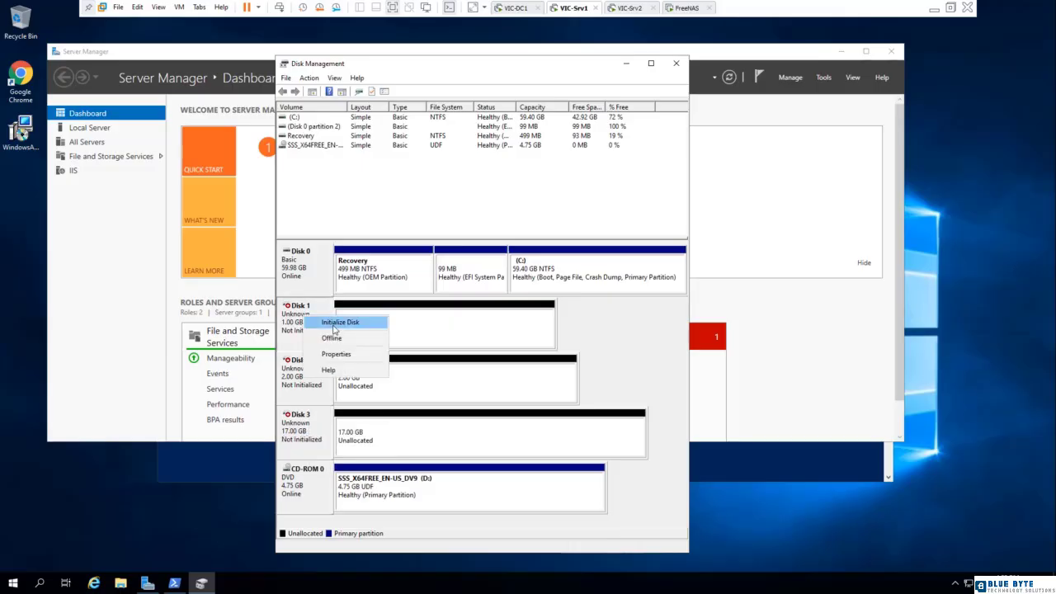
{"action": "left_click", "coordinate": [337, 323]}
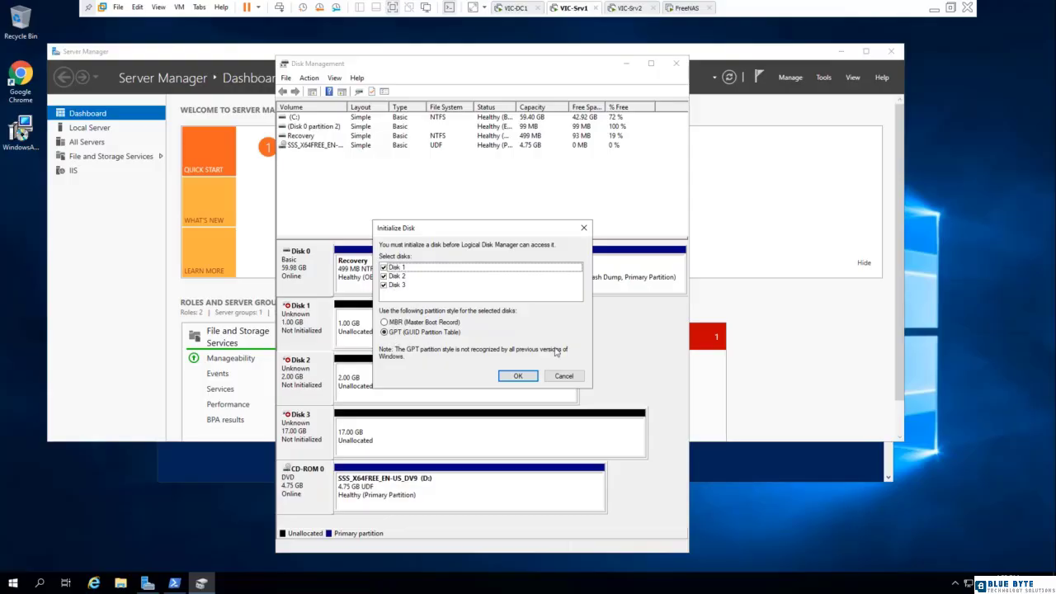
{"action": "left_click", "coordinate": [518, 376]}
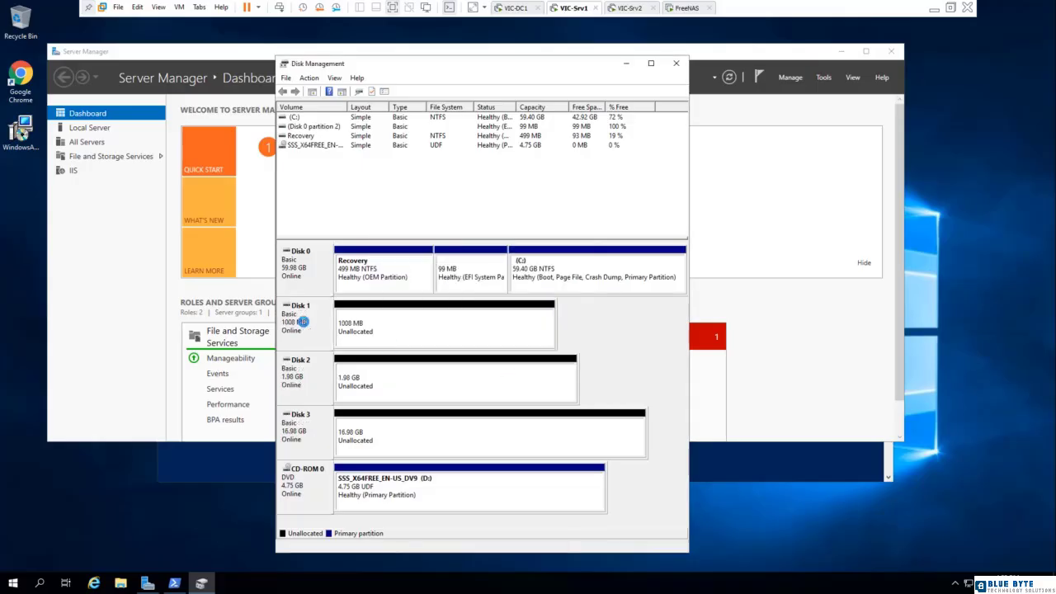
Create a 1006 MB simple volume on Disk 1 with drive letter Q, quick-formatted as NTFS with the label New Volume.
{"action": "right_click", "coordinate": [359, 308]}
{"action": "left_click", "coordinate": [394, 316]}
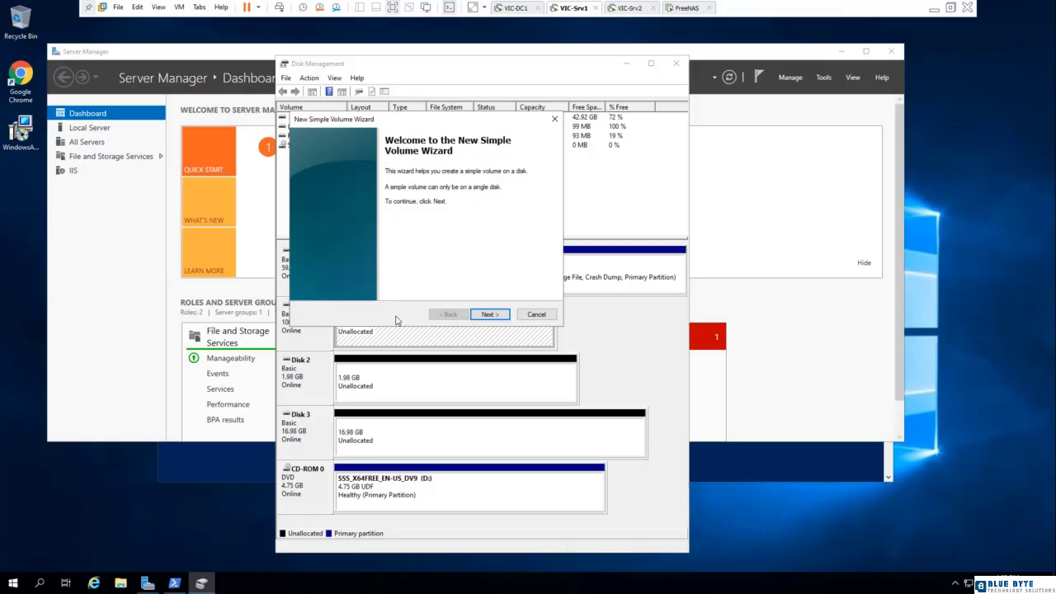
{"action": "left_click", "coordinate": [490, 314]}
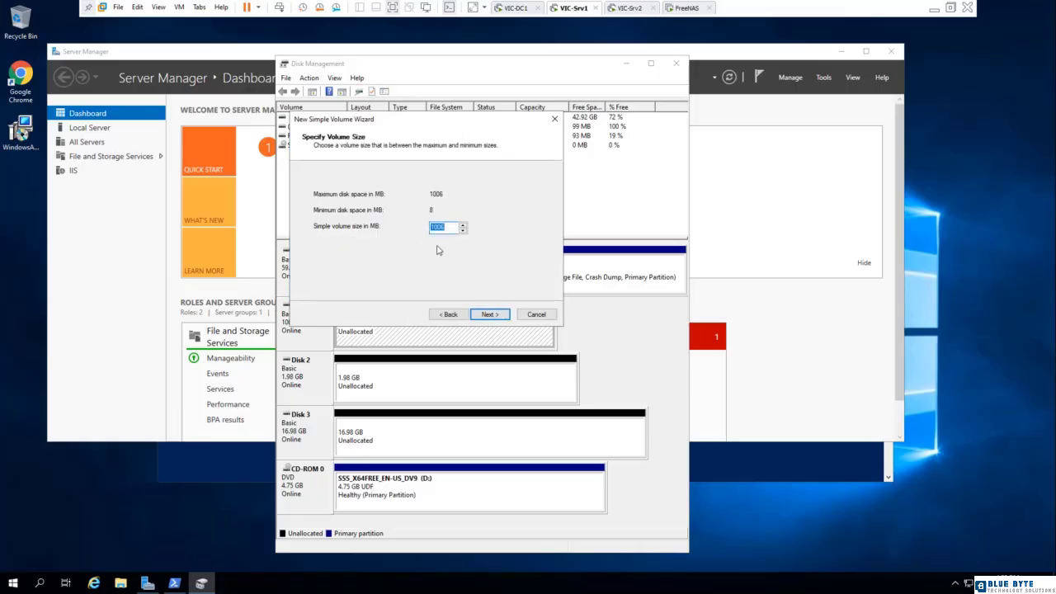
{"action": "left_click", "coordinate": [486, 314]}
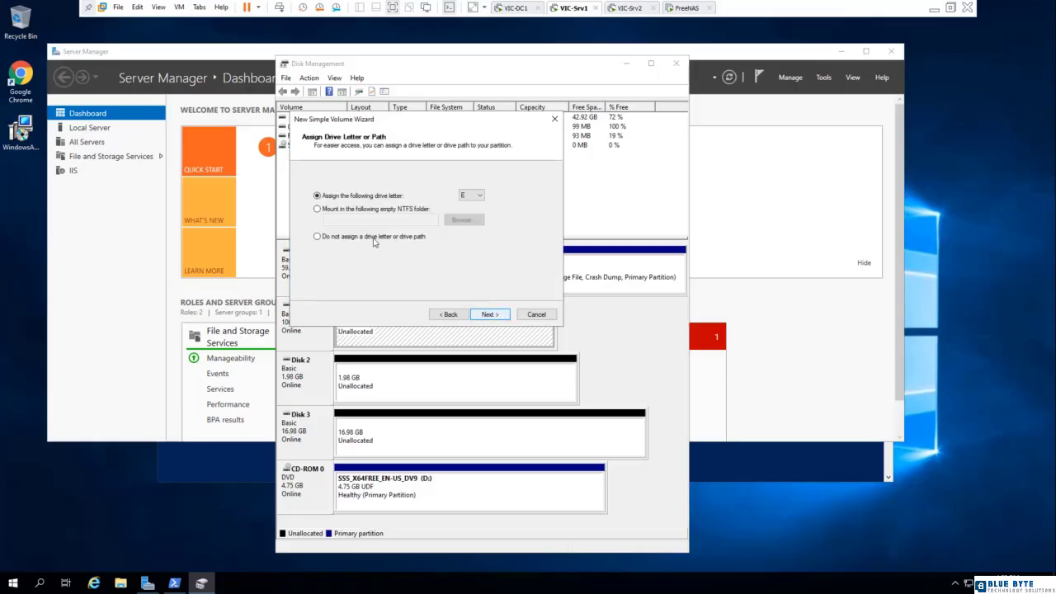
{"action": "left_click", "coordinate": [464, 198]}
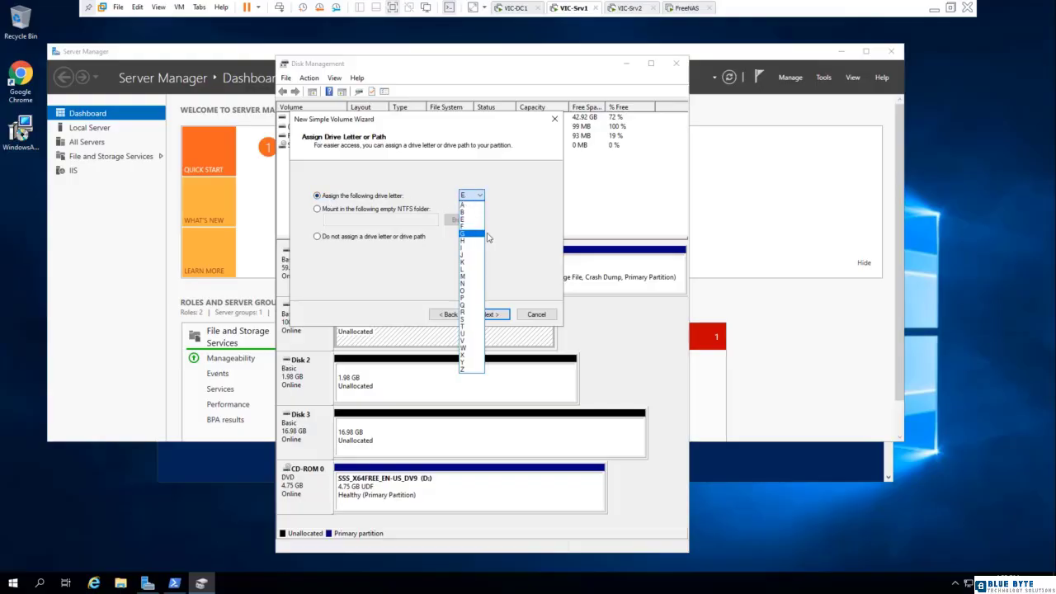
{"action": "left_click", "coordinate": [471, 304]}
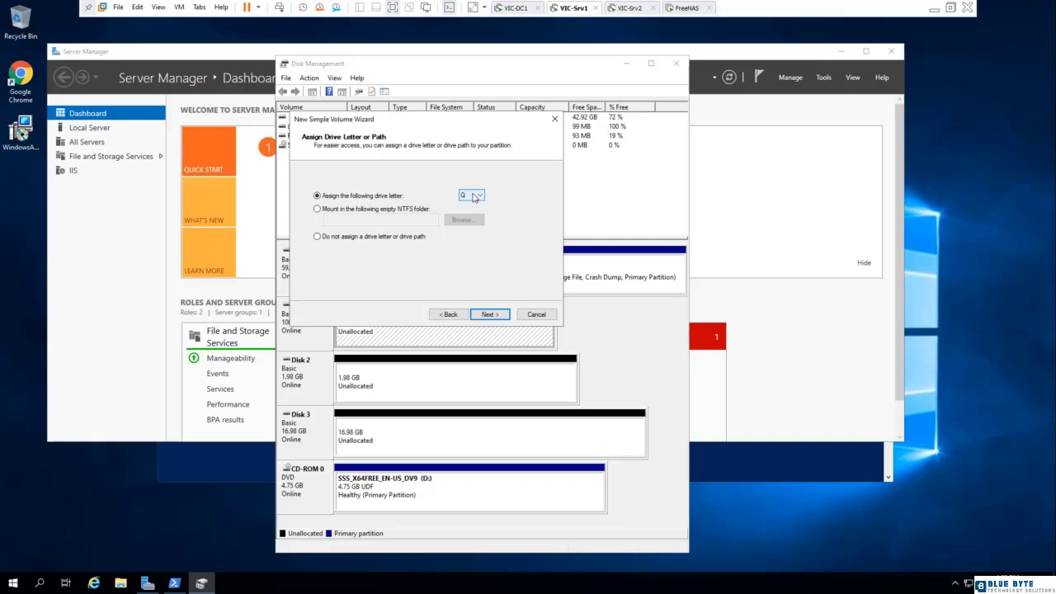
{"action": "left_click", "coordinate": [490, 315]}
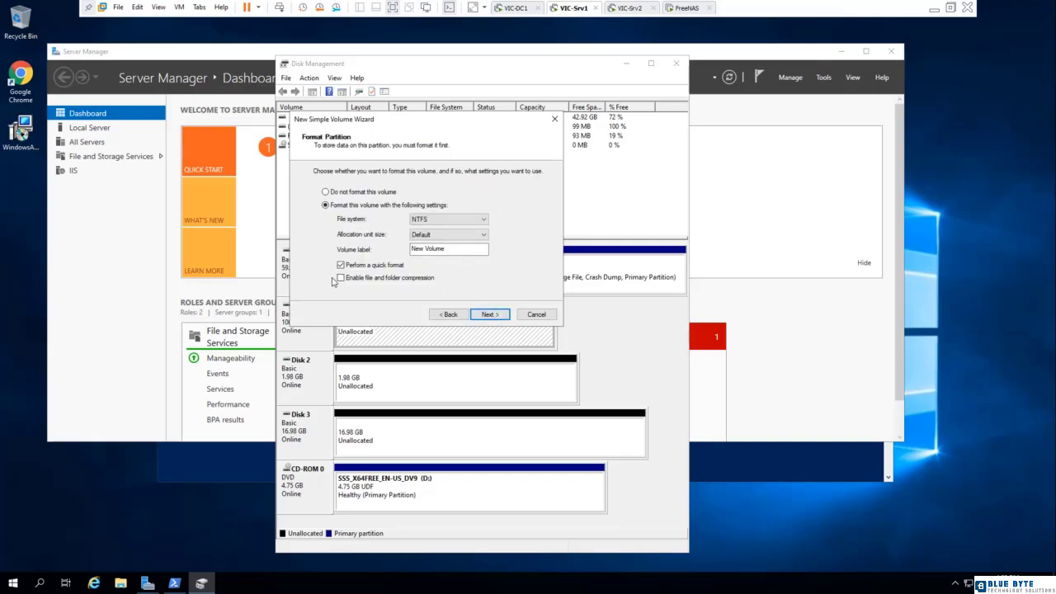
{"action": "left_click", "coordinate": [489, 314]}
{"action": "left_click", "coordinate": [489, 314]}
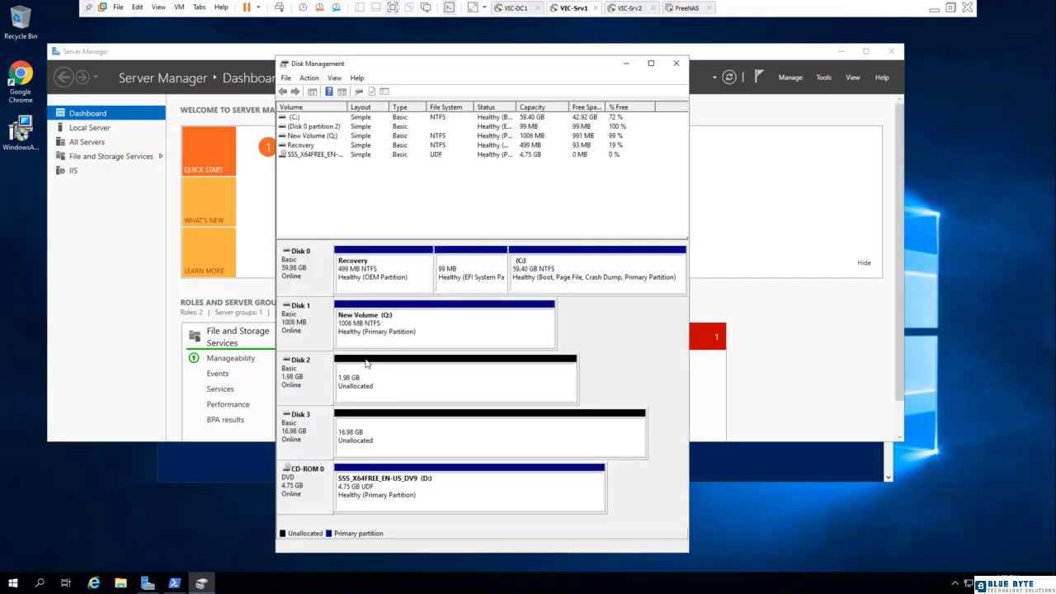
Create a 2030 MB simple volume on Disk 2 with drive letter T, quick-formatted as NTFS with the label New Volume.
{"action": "right_click", "coordinate": [315, 383]}
{"action": "right_click", "coordinate": [353, 364]}
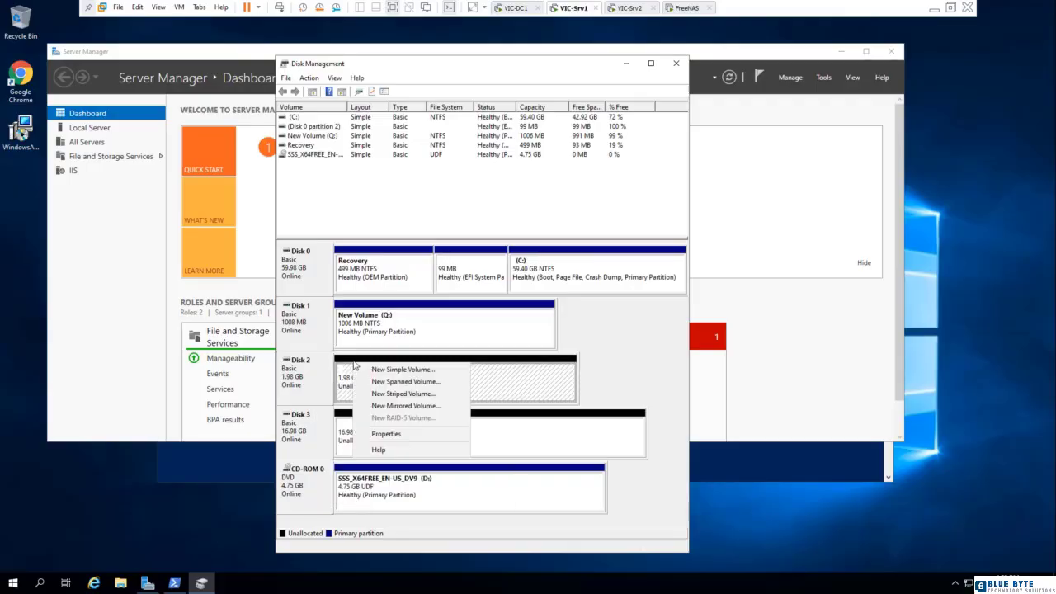
{"action": "left_click", "coordinate": [388, 371]}
{"action": "left_click", "coordinate": [487, 318]}
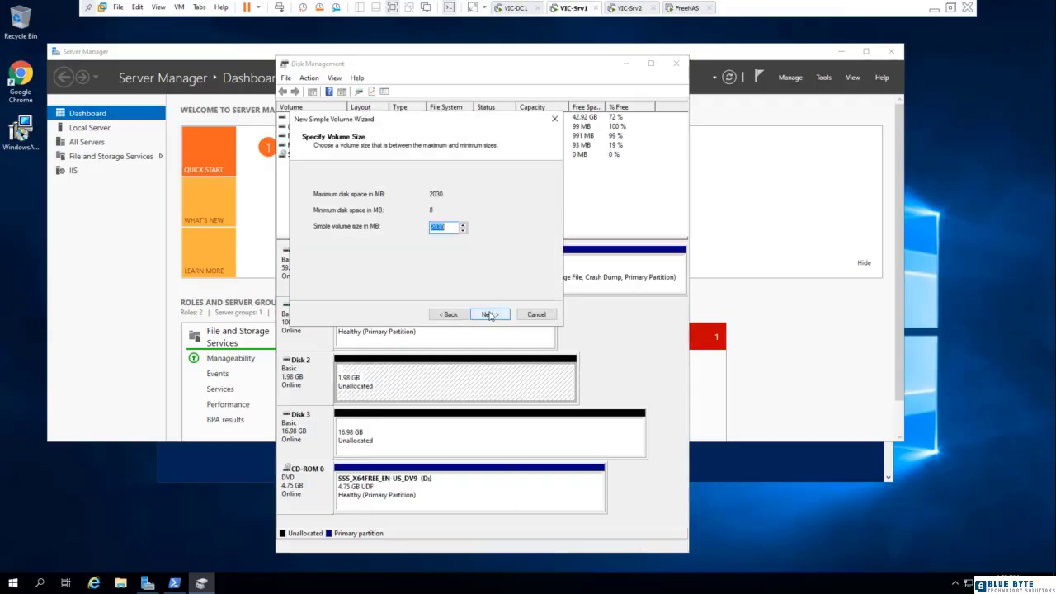
{"action": "left_click", "coordinate": [486, 315]}
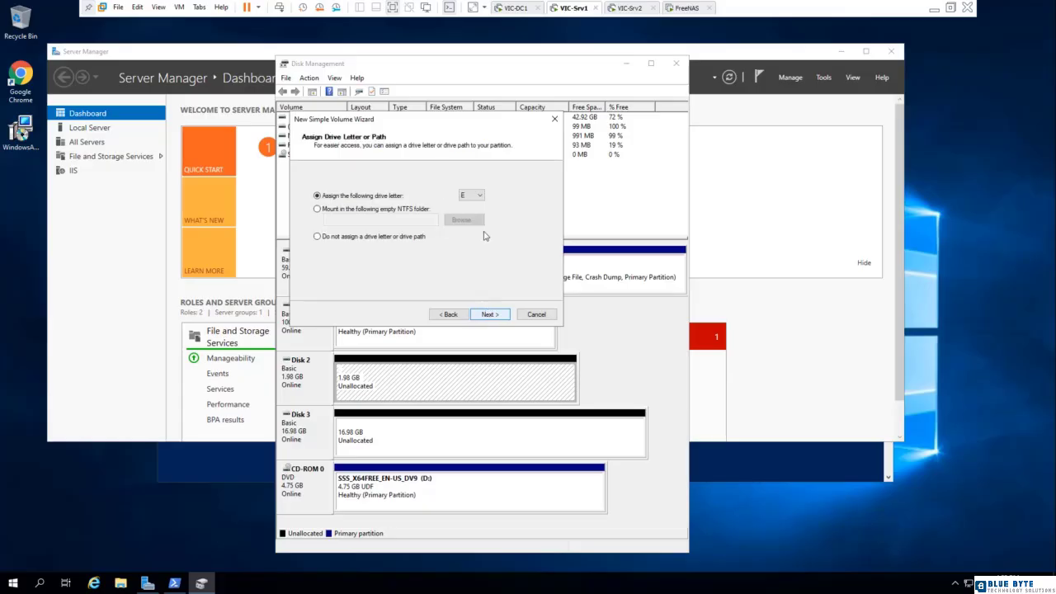
{"action": "left_click", "coordinate": [479, 196]}
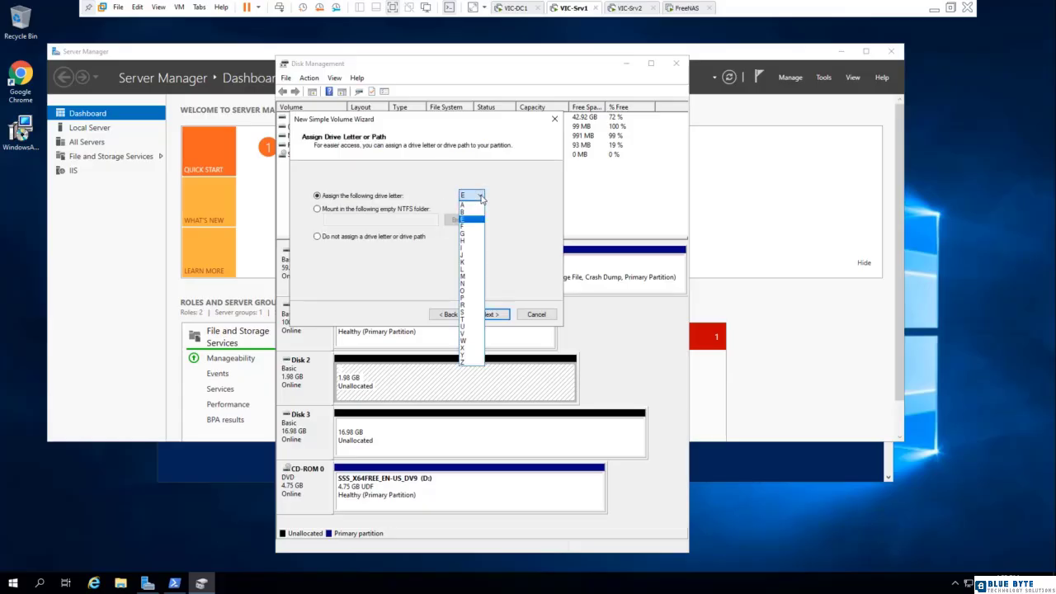
{"action": "left_click", "coordinate": [468, 319]}
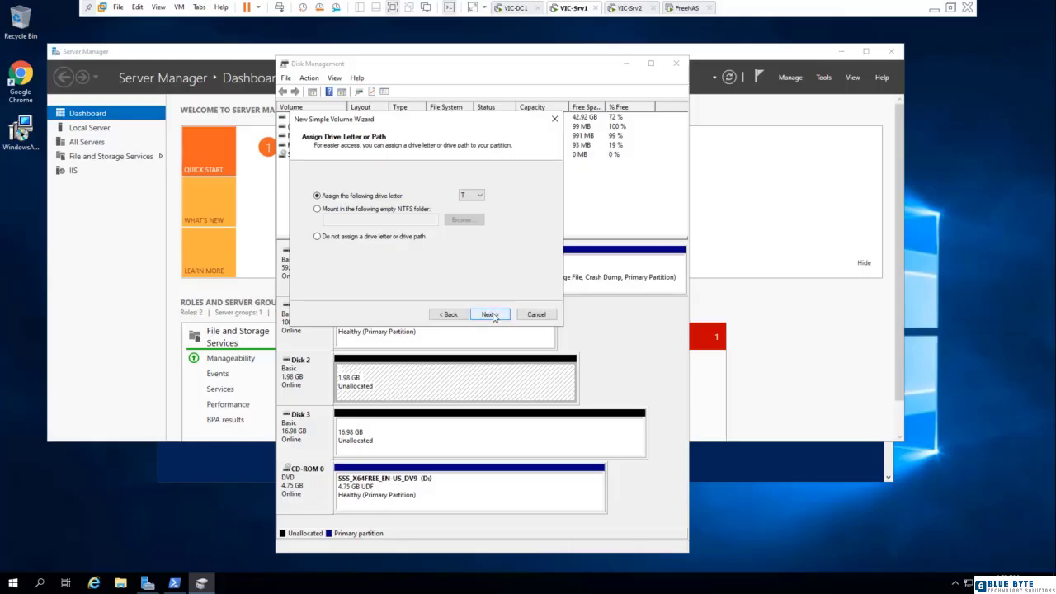
{"action": "left_click", "coordinate": [492, 314]}
{"action": "left_click", "coordinate": [492, 314]}
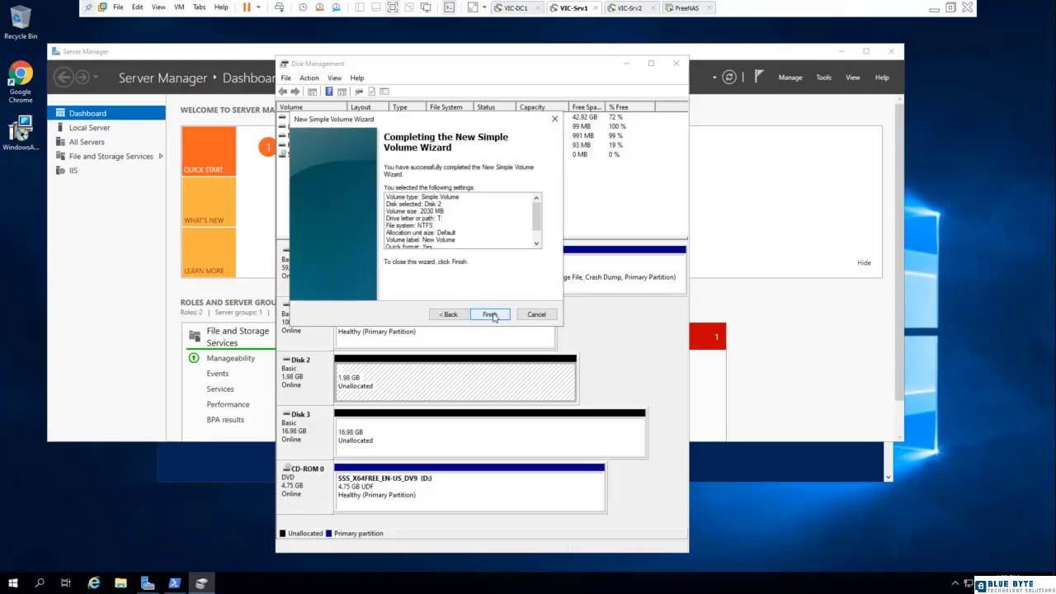
{"action": "left_click", "coordinate": [491, 314]}
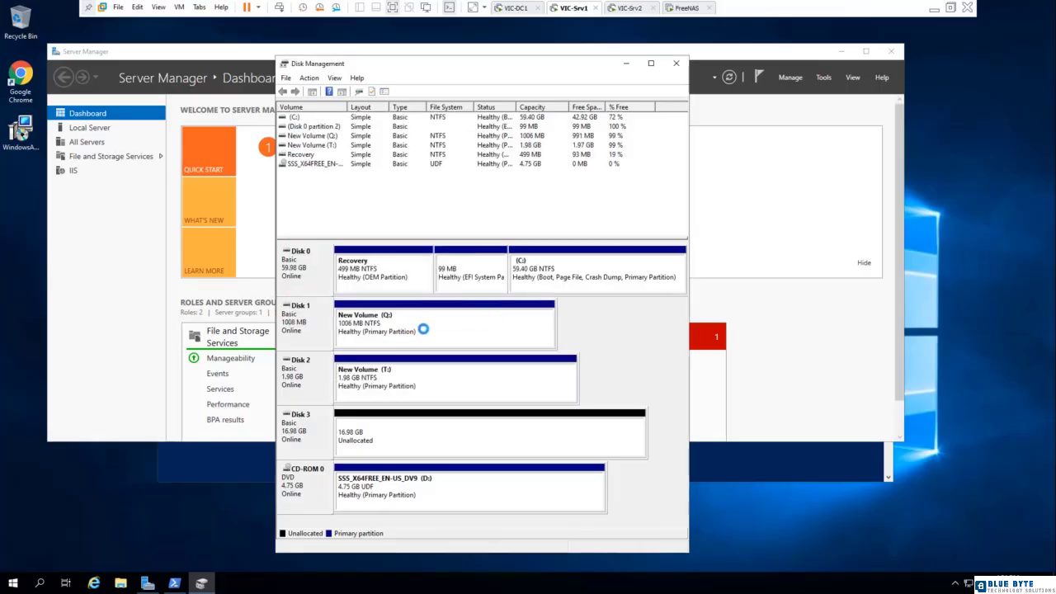
Create a 17390 MB simple volume on Disk 3 with drive letter S, quick-formatted as NTFS with the label New Volume.
{"action": "right_click", "coordinate": [375, 419]}
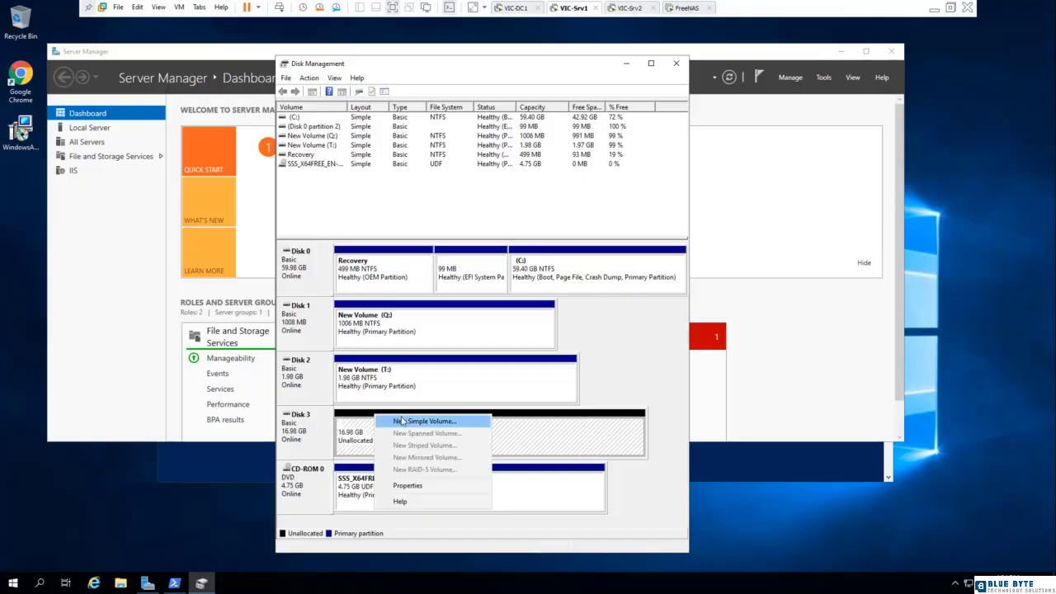
{"action": "left_click", "coordinate": [405, 422]}
{"action": "left_click", "coordinate": [489, 314]}
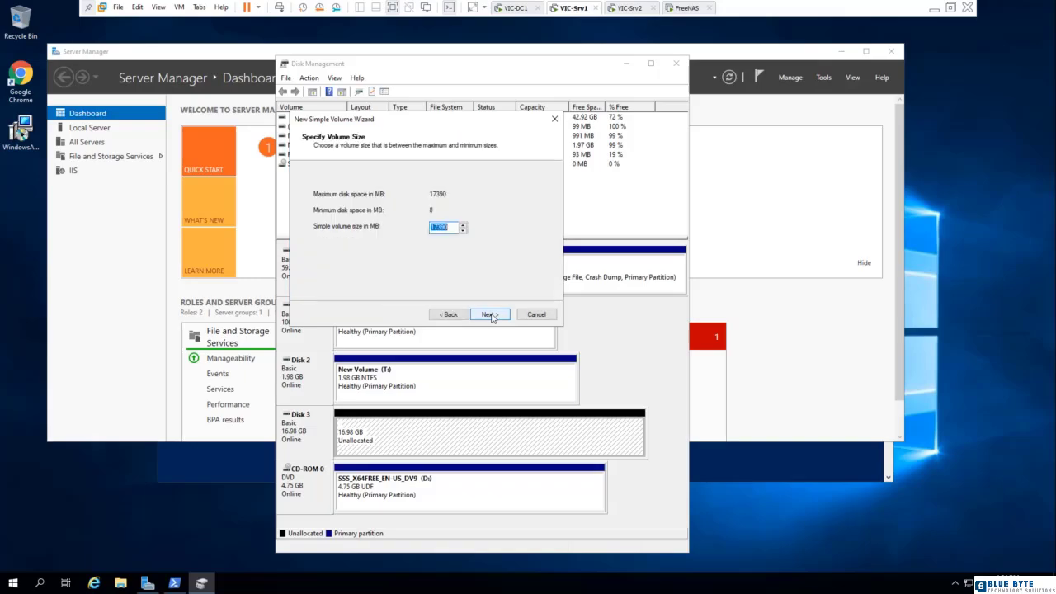
{"action": "left_click", "coordinate": [489, 314]}
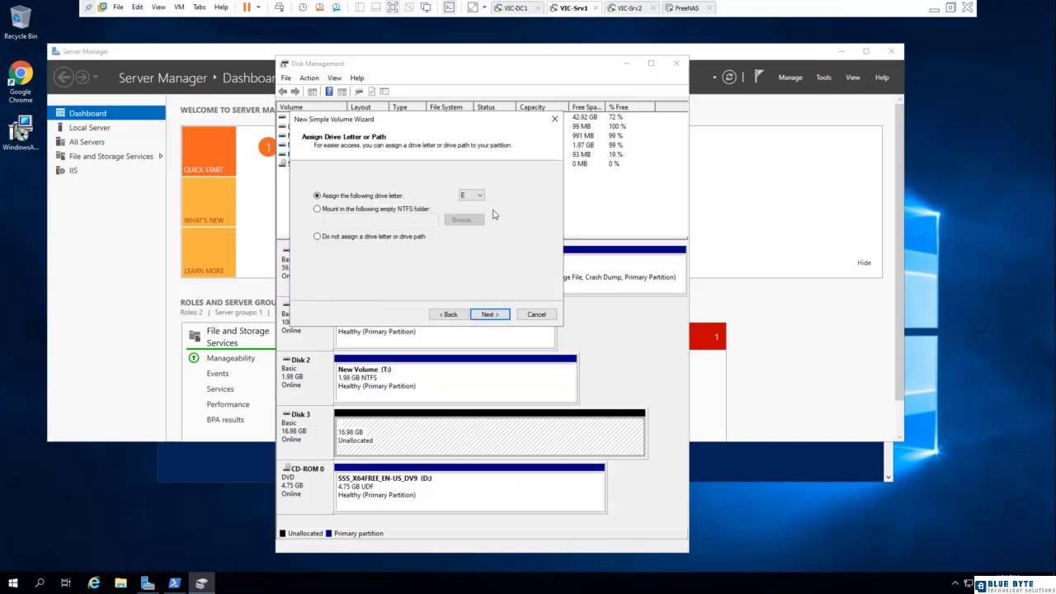
{"action": "left_click", "coordinate": [476, 196]}
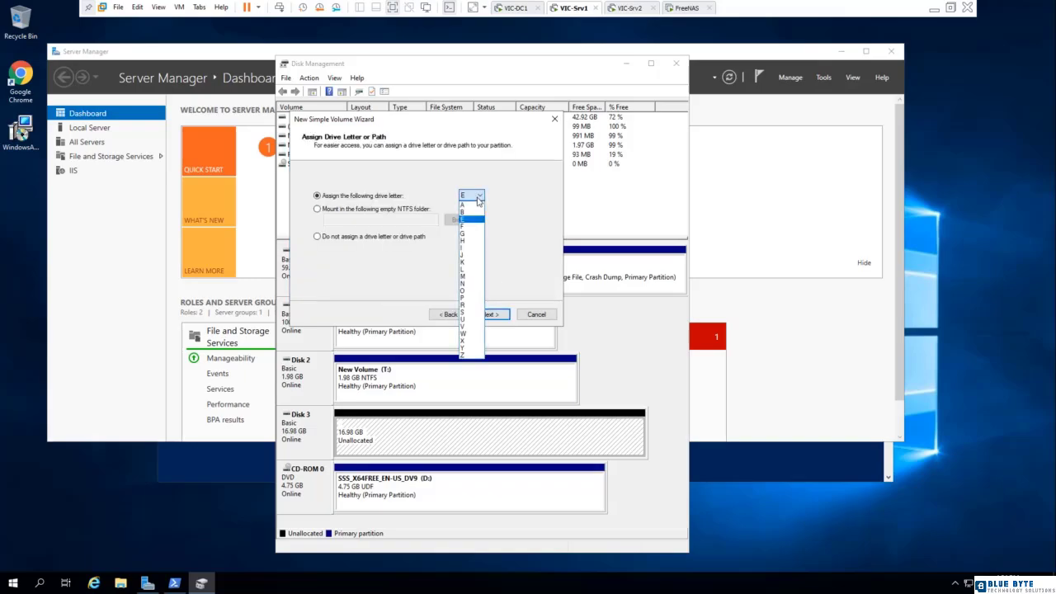
{"action": "left_click", "coordinate": [467, 311]}
{"action": "left_click", "coordinate": [488, 315]}
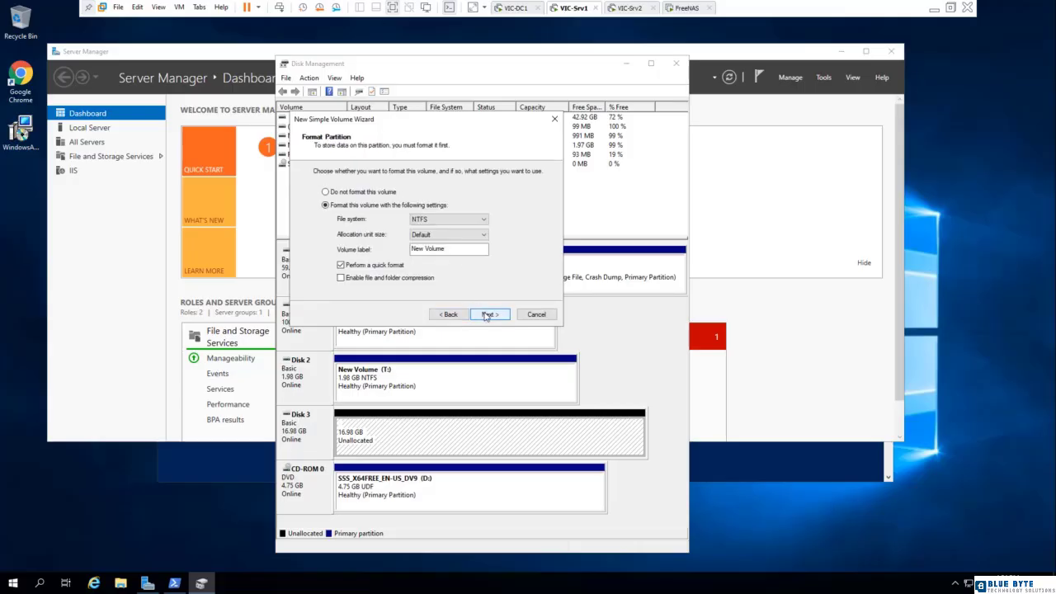
{"action": "left_click", "coordinate": [487, 314]}
{"action": "left_click", "coordinate": [487, 314]}
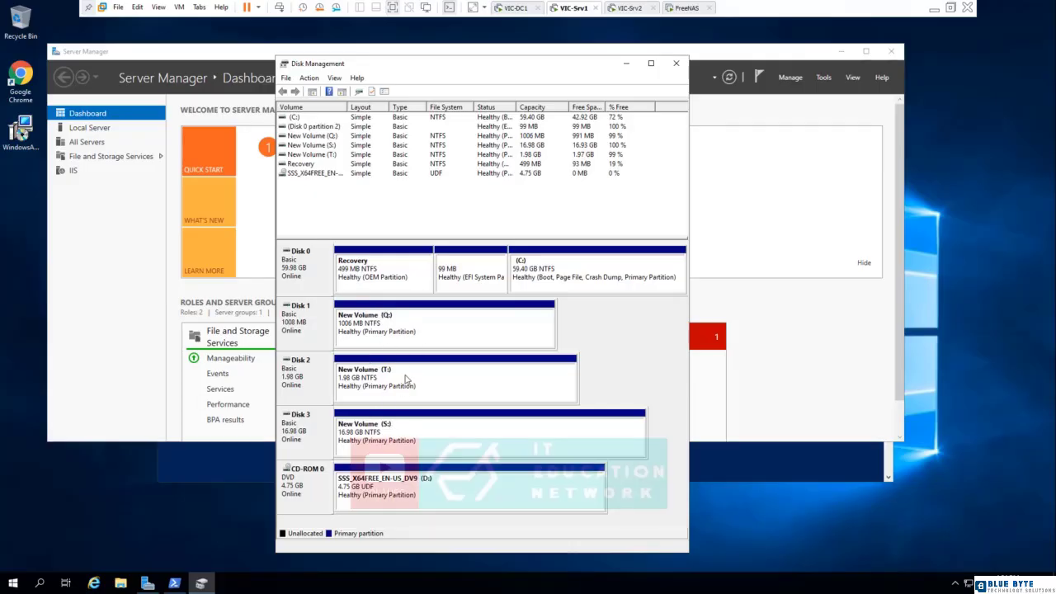
Switch to the VIC-Srv2 machine and try to bring its offline Disk 1, Disk 2 and Disk 3 online.
{"action": "left_click", "coordinate": [627, 10]}
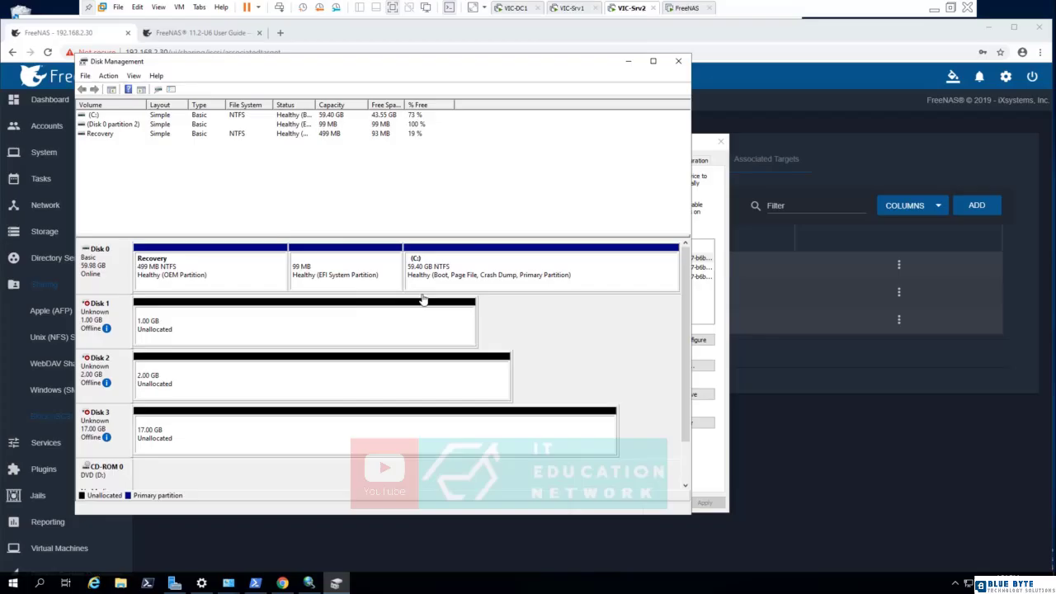
{"action": "right_click", "coordinate": [105, 315]}
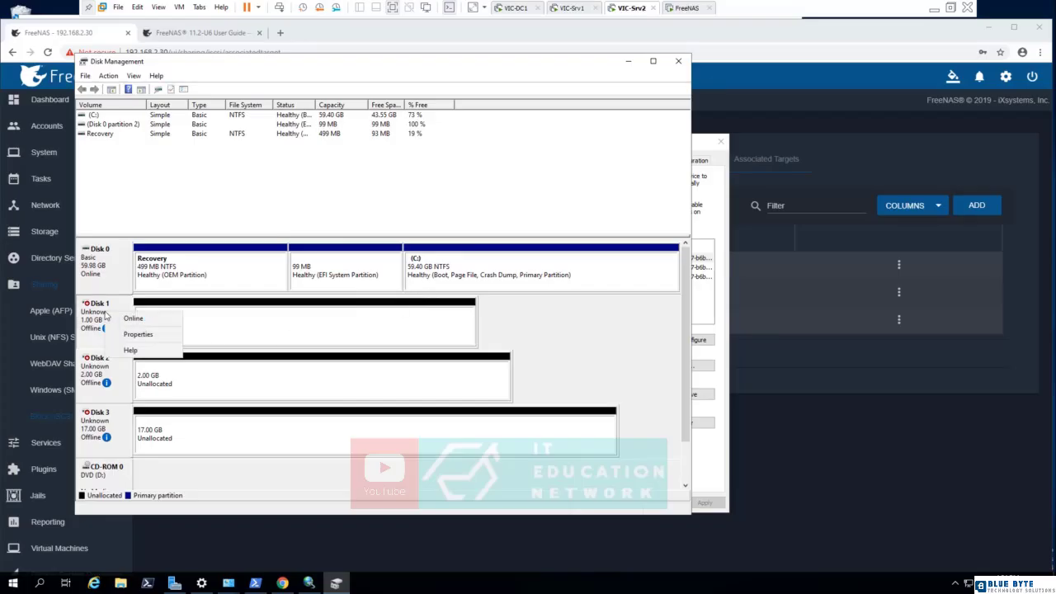
{"action": "left_click", "coordinate": [129, 319]}
{"action": "left_click", "coordinate": [629, 343]}
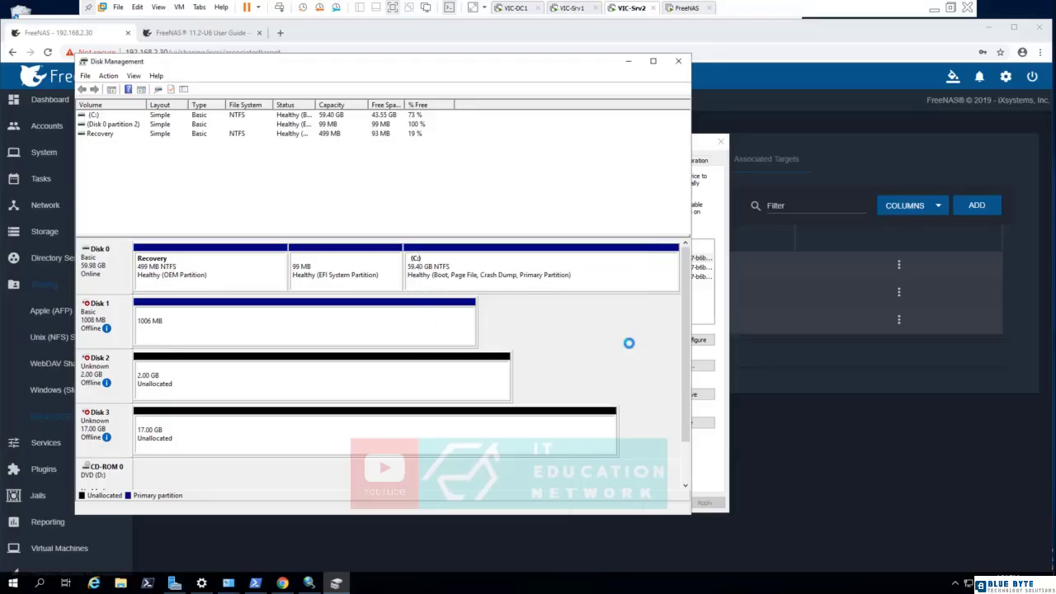
{"action": "right_click", "coordinate": [112, 378]}
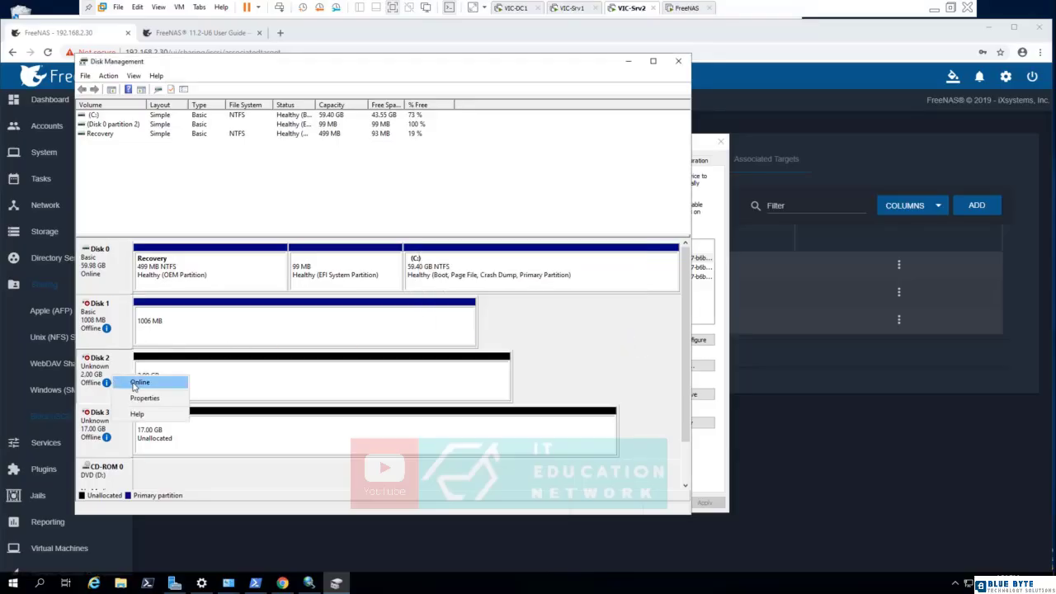
{"action": "left_click", "coordinate": [137, 382]}
{"action": "left_click", "coordinate": [612, 341]}
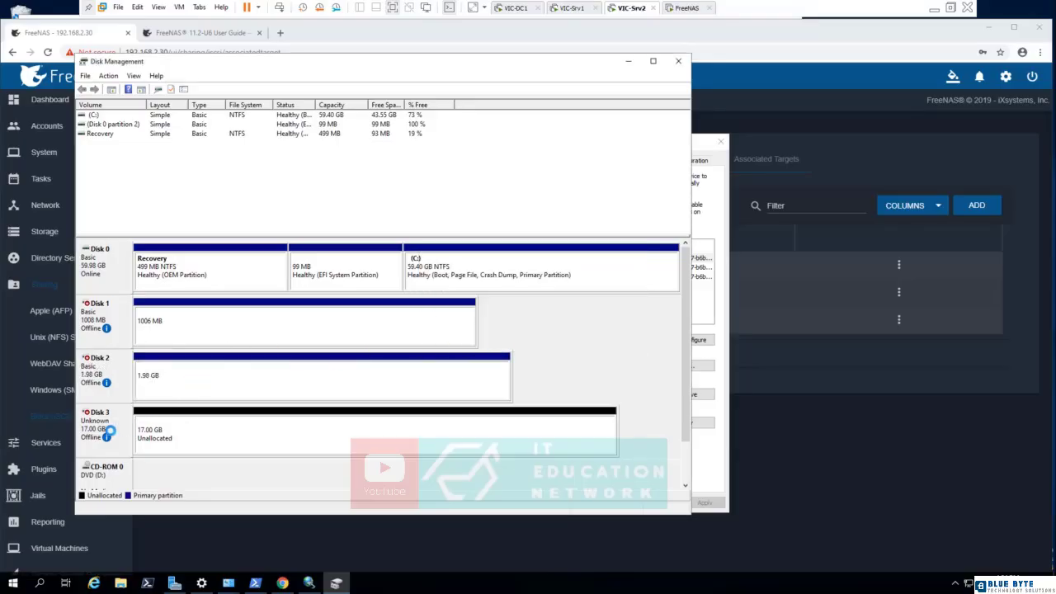
{"action": "right_click", "coordinate": [114, 436]}
{"action": "left_click", "coordinate": [126, 438]}
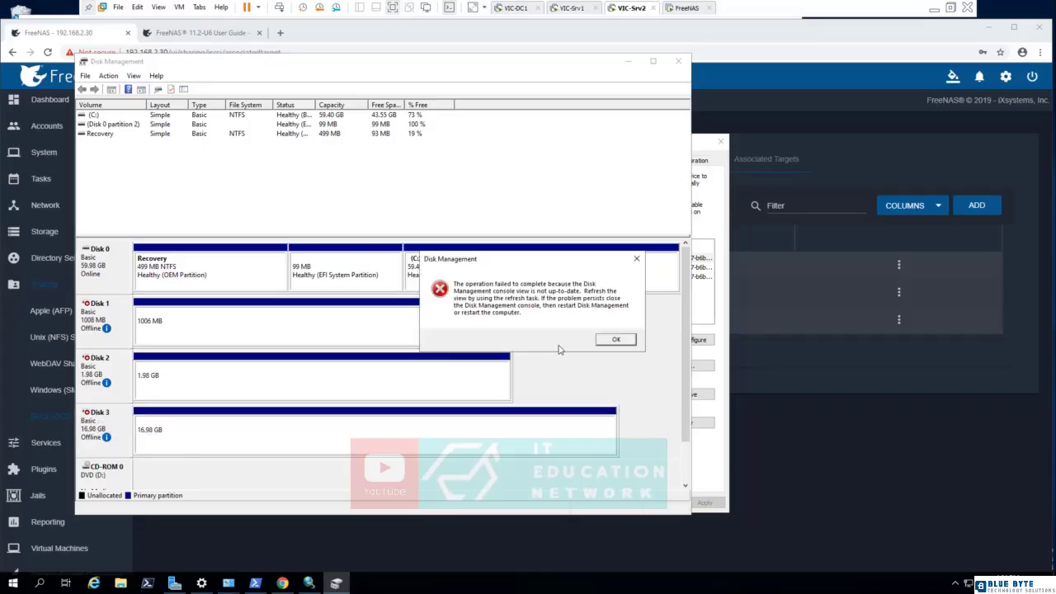
{"action": "left_click", "coordinate": [617, 341]}
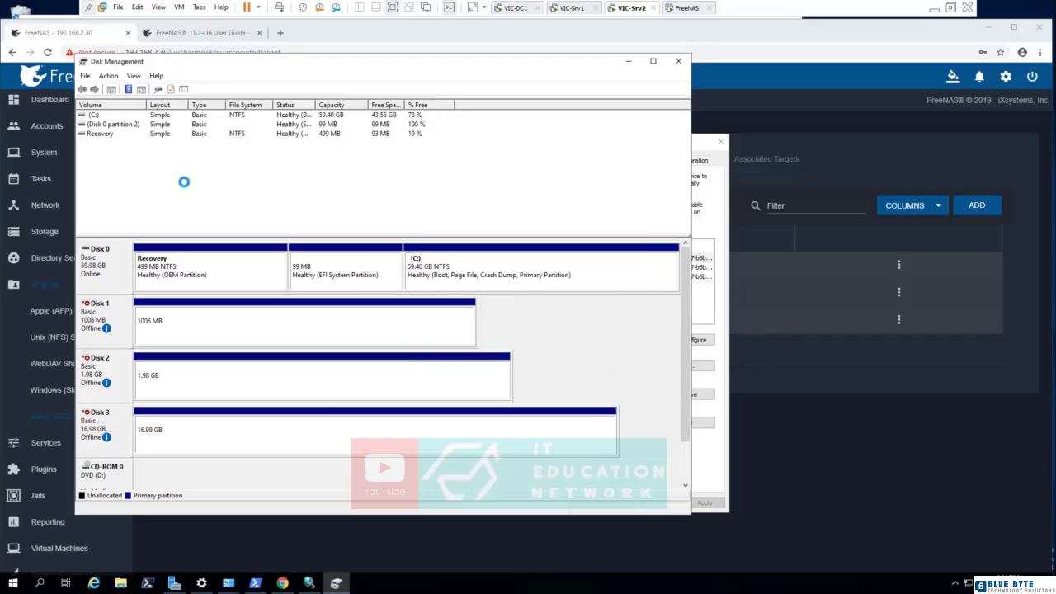
Refresh the disk and volume views on VIC-Srv2 and bring Disk 1, Disk 2 and Disk 3 online.
{"action": "left_click", "coordinate": [114, 76]}
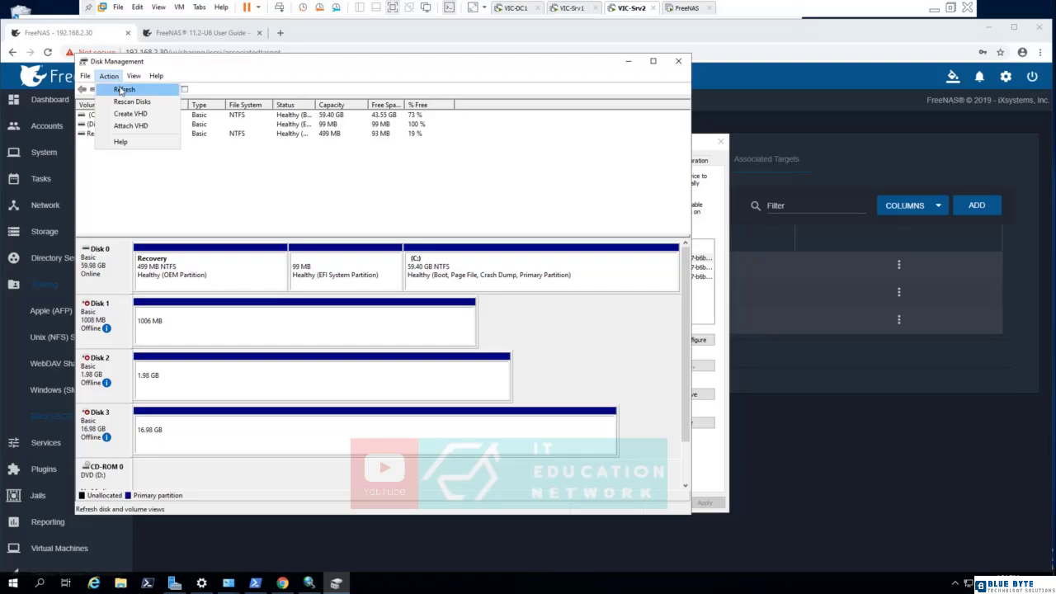
{"action": "left_click", "coordinate": [123, 89]}
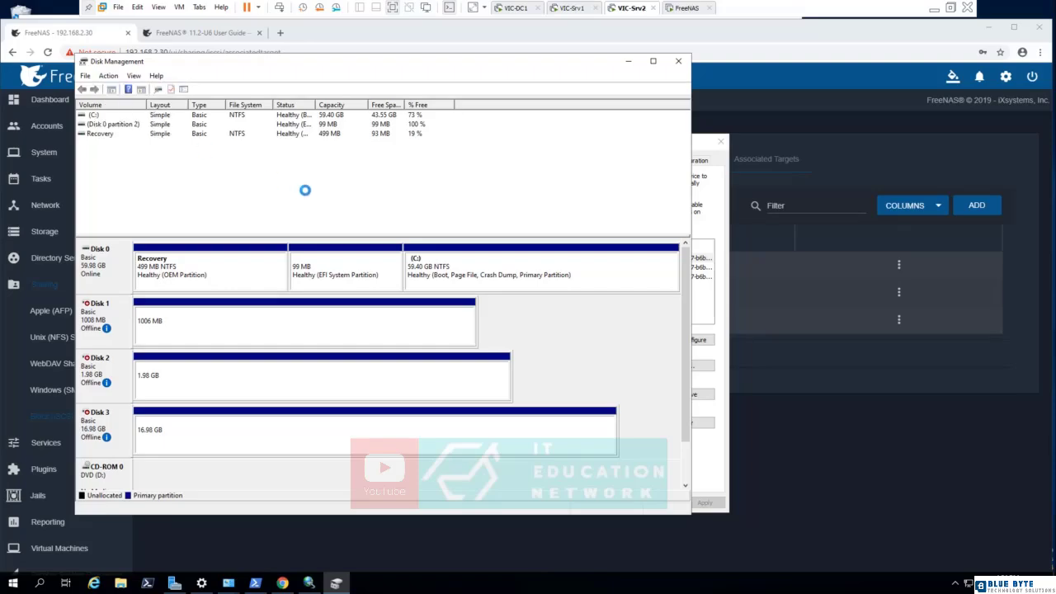
{"action": "right_click", "coordinate": [111, 314]}
{"action": "left_click", "coordinate": [138, 317]}
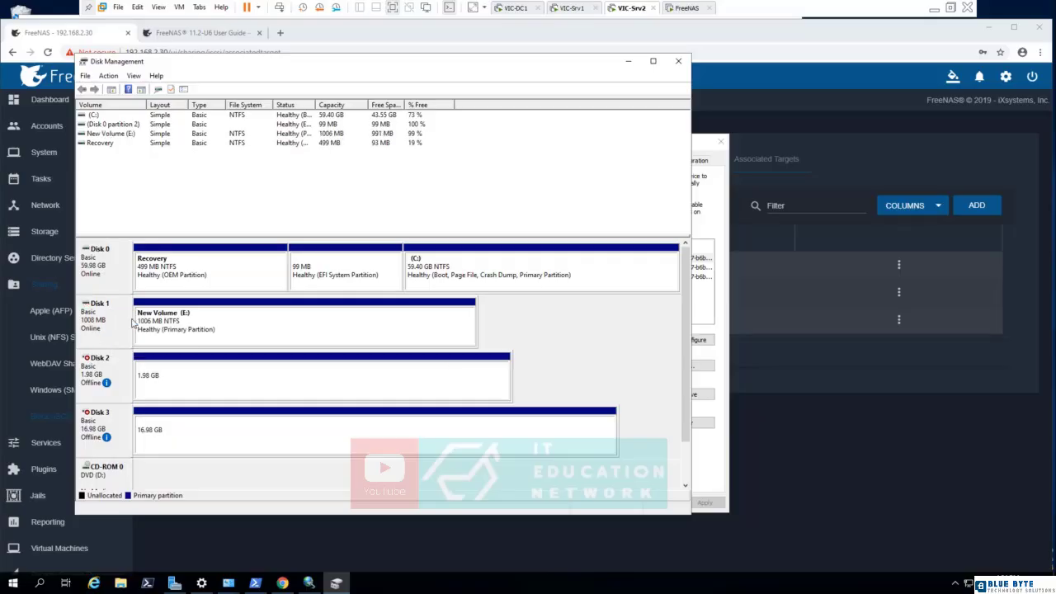
{"action": "right_click", "coordinate": [122, 371]}
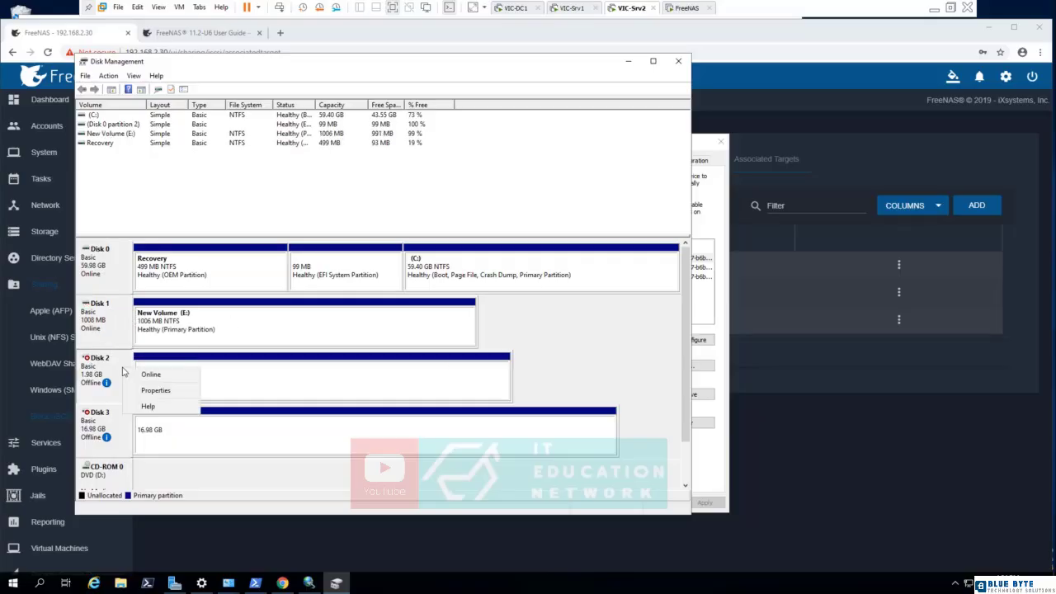
{"action": "left_click", "coordinate": [136, 373]}
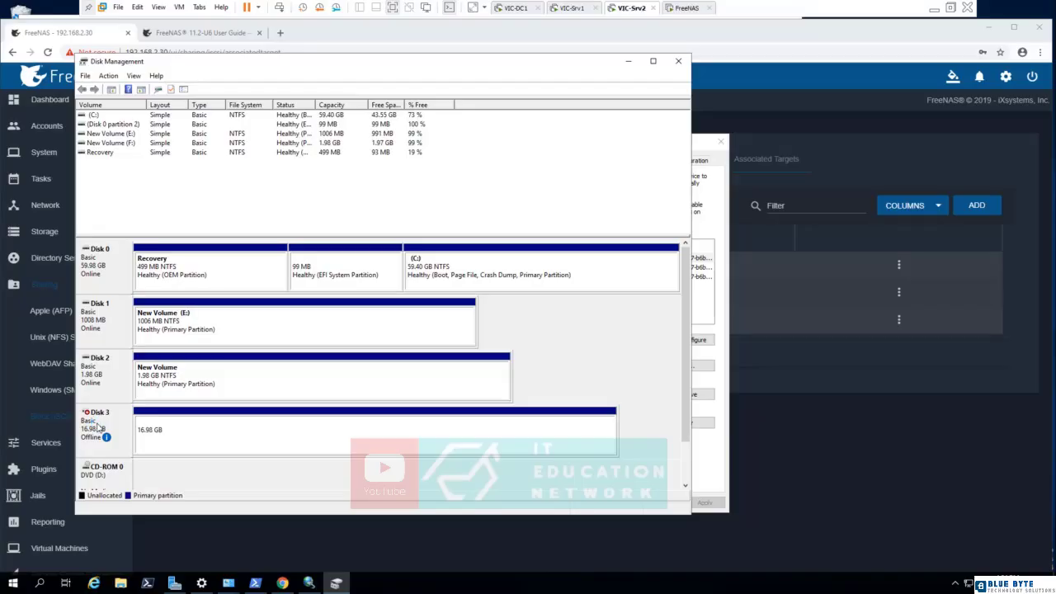
{"action": "right_click", "coordinate": [95, 422]}
{"action": "left_click", "coordinate": [111, 431]}
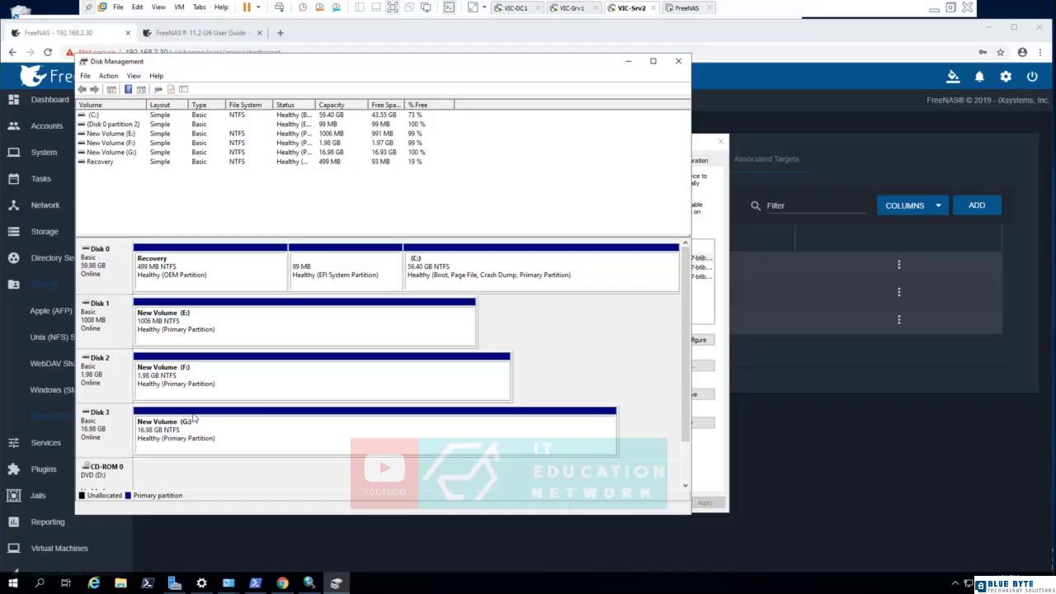
Change the drive letter of the 1006 MB volume on Disk 1 to Q.
{"action": "right_click", "coordinate": [173, 314]}
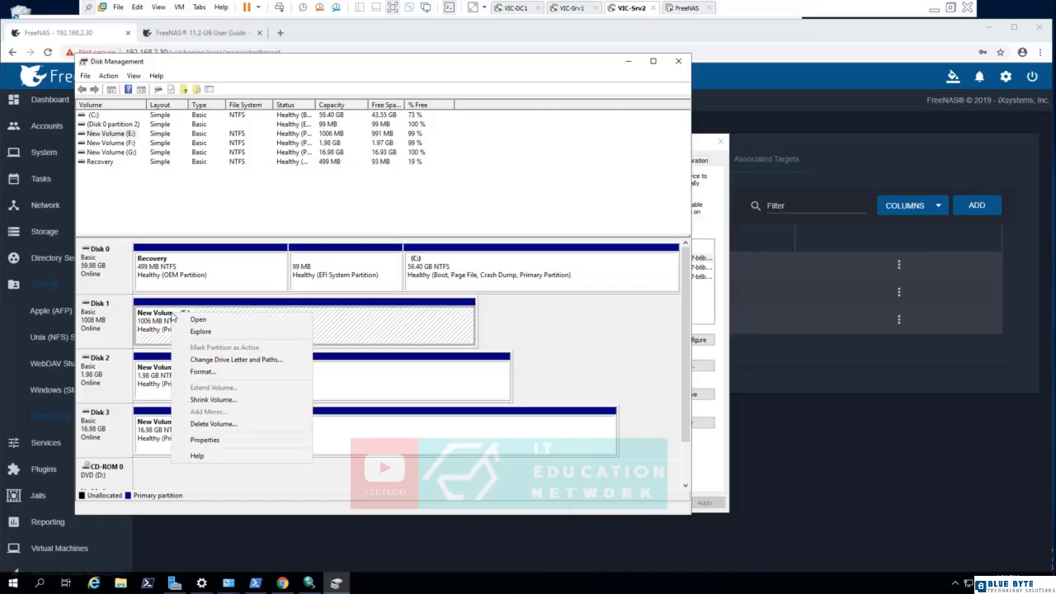
{"action": "left_click", "coordinate": [279, 360]}
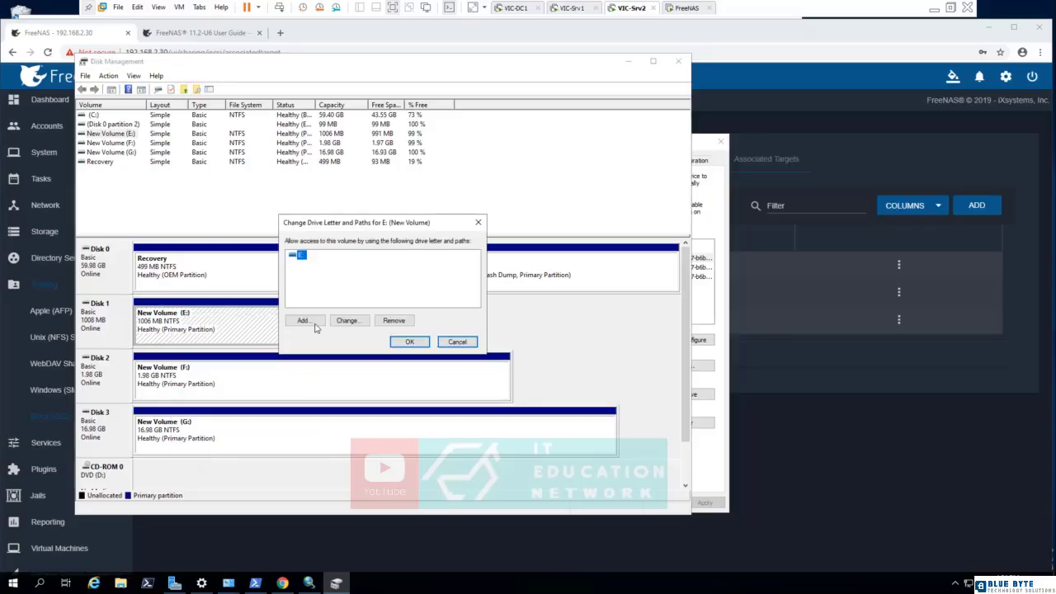
{"action": "left_click", "coordinate": [357, 322]}
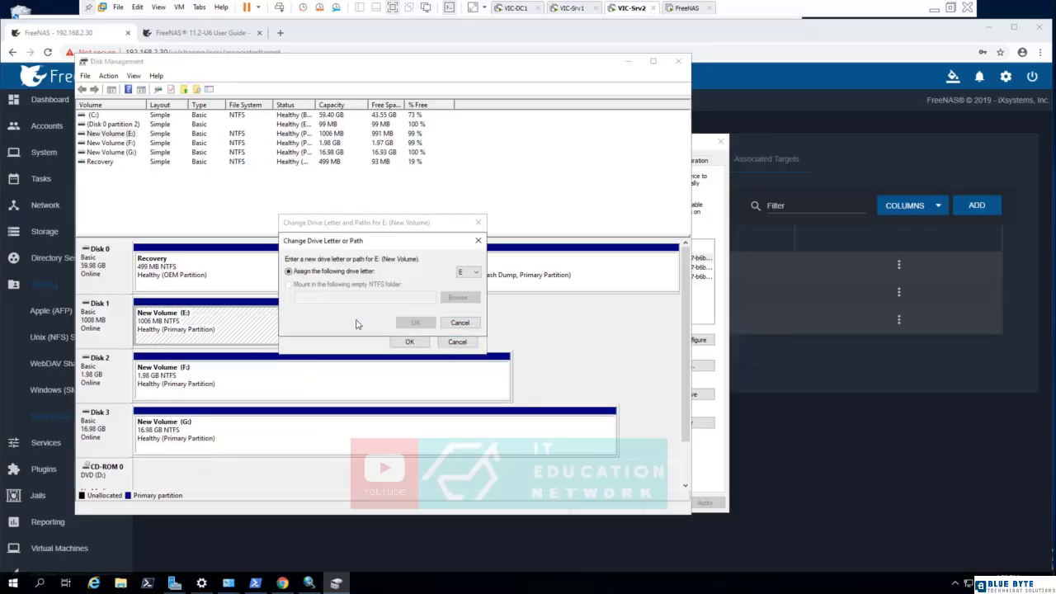
{"action": "left_click", "coordinate": [476, 273]}
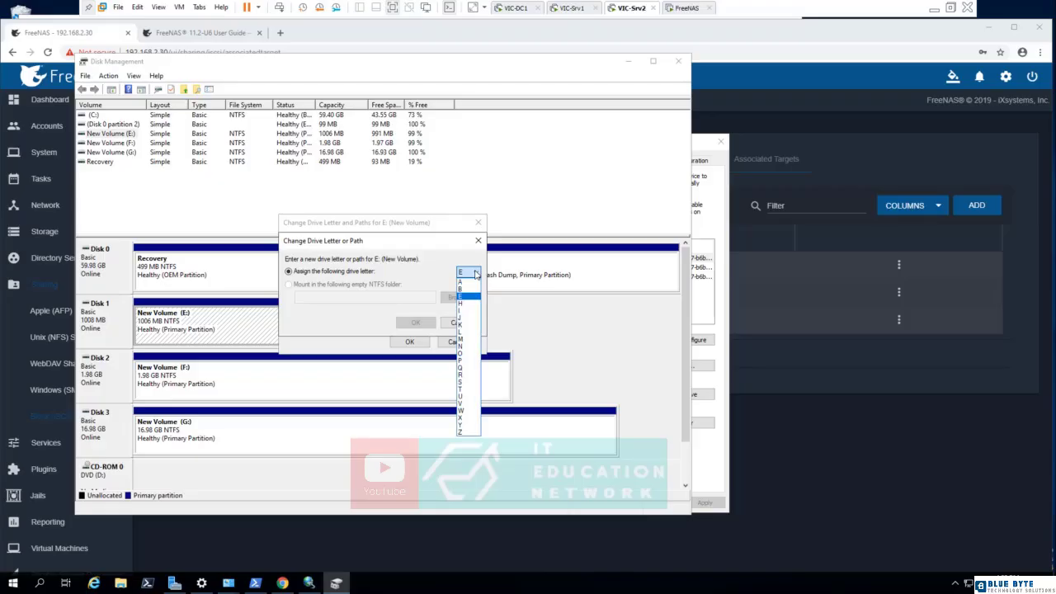
{"action": "left_click", "coordinate": [466, 367]}
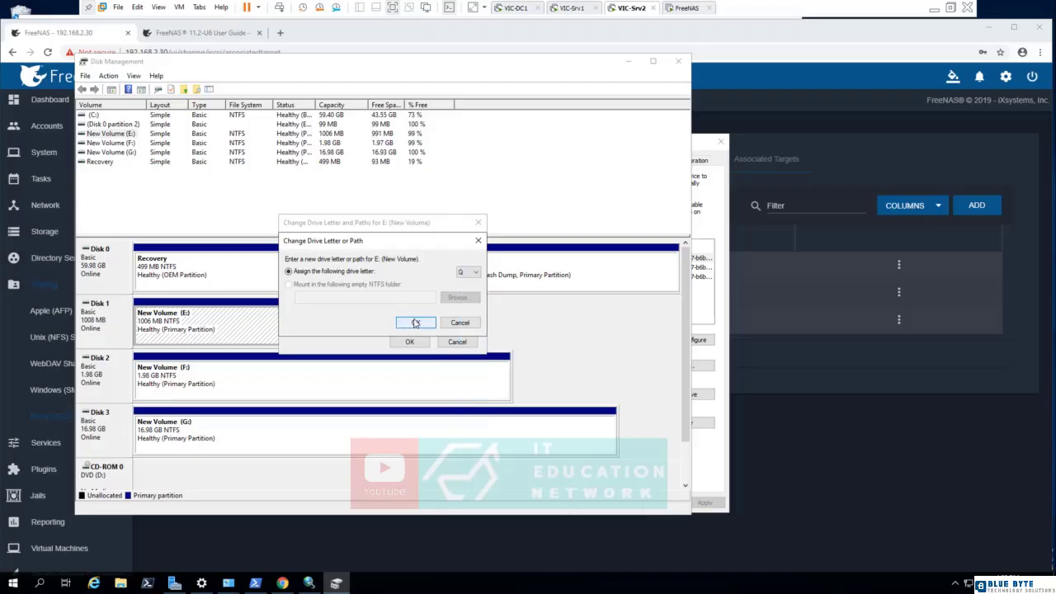
{"action": "left_click", "coordinate": [416, 322]}
{"action": "left_click", "coordinate": [561, 330]}
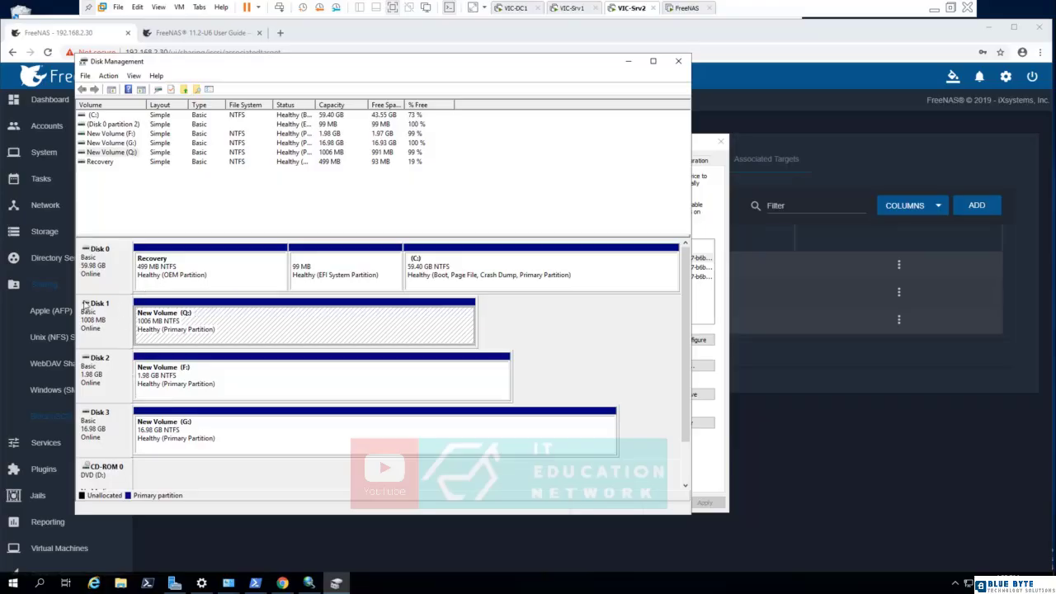
Change the drive letter of the 1.98 GB volume on Disk 2 to T.
{"action": "left_click", "coordinate": [153, 382]}
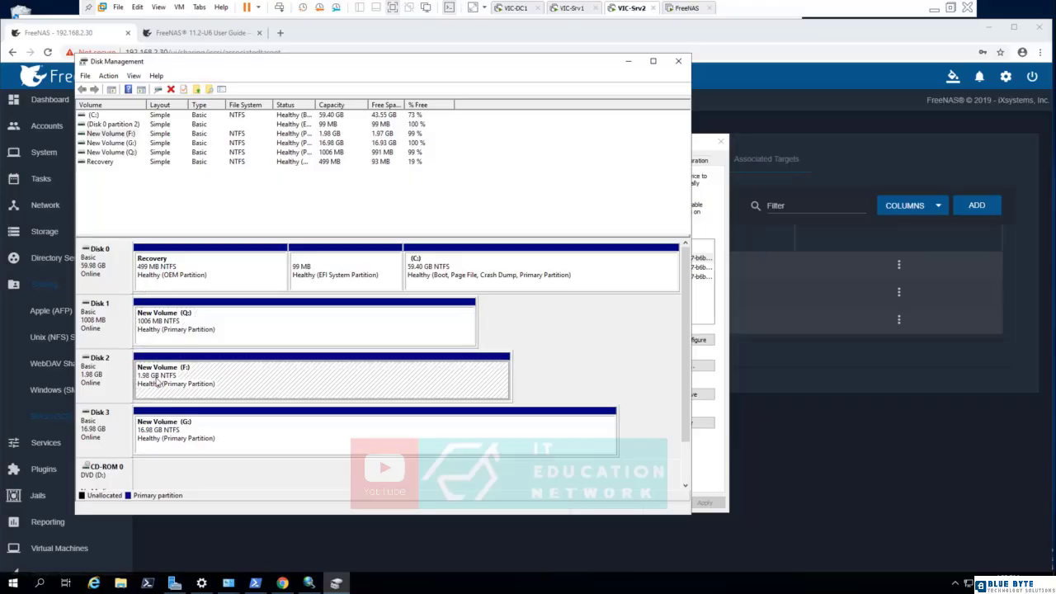
{"action": "right_click", "coordinate": [155, 377]}
{"action": "left_click", "coordinate": [205, 425]}
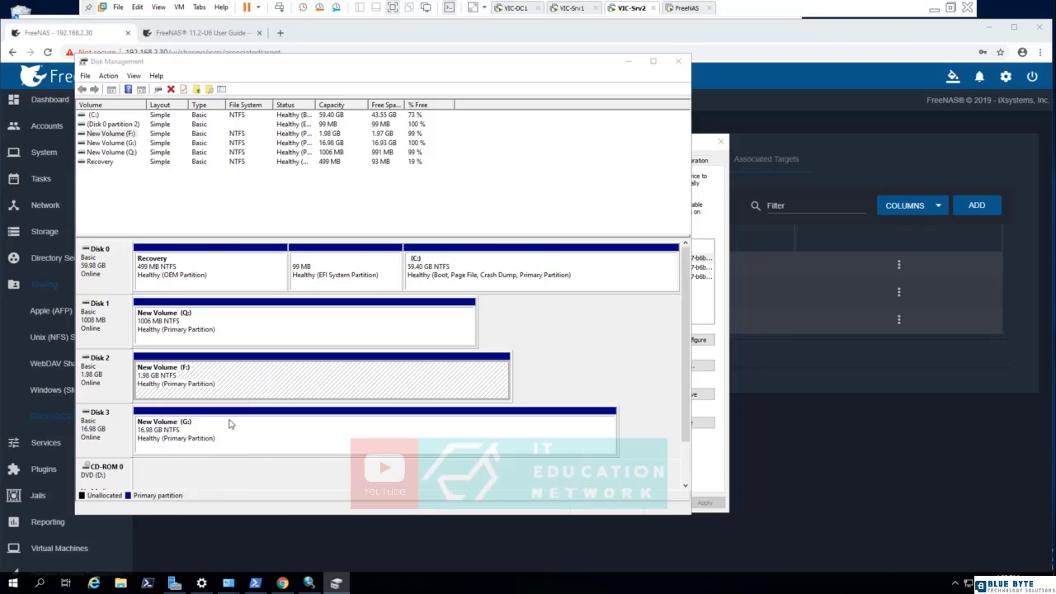
{"action": "left_click", "coordinate": [347, 321]}
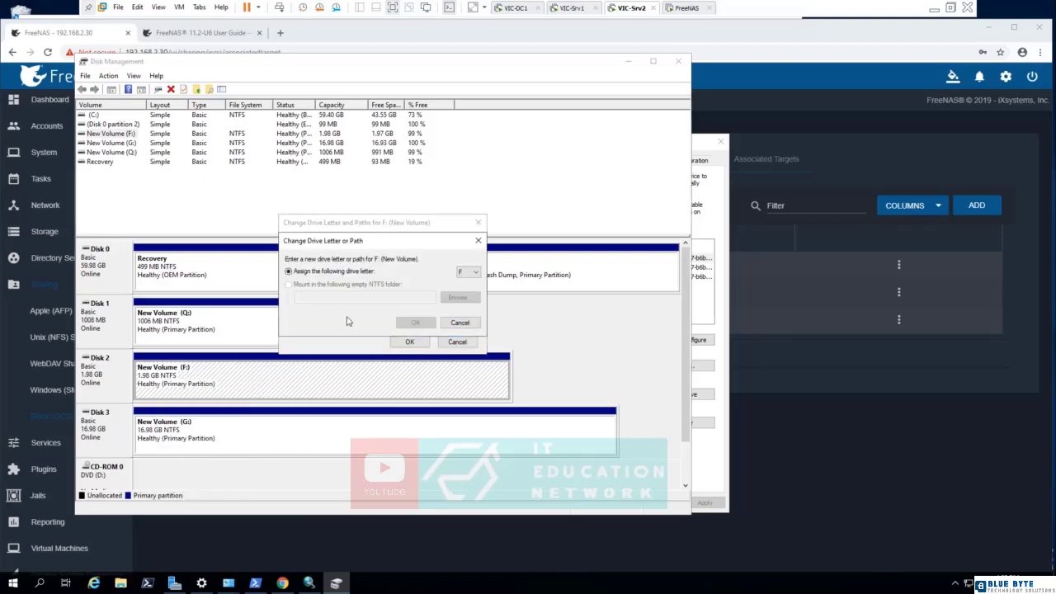
{"action": "left_click", "coordinate": [467, 273]}
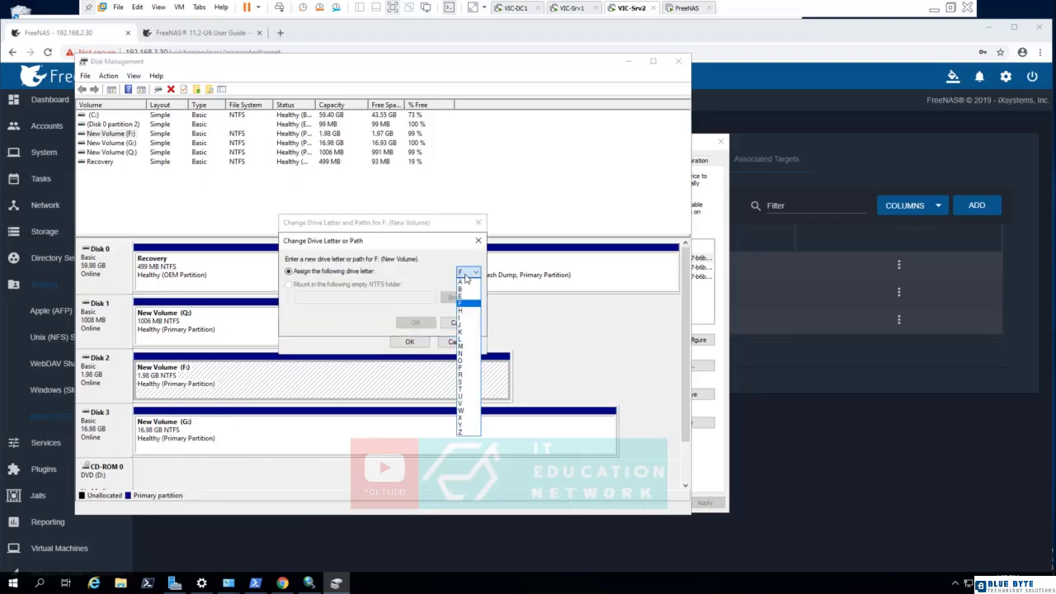
{"action": "left_click", "coordinate": [462, 393]}
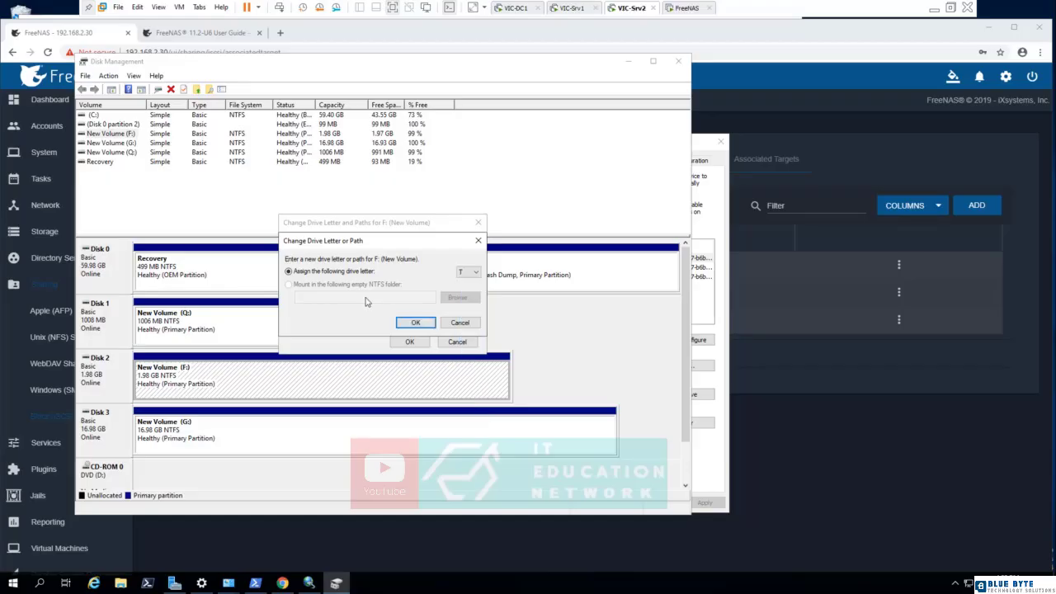
{"action": "left_click", "coordinate": [410, 324]}
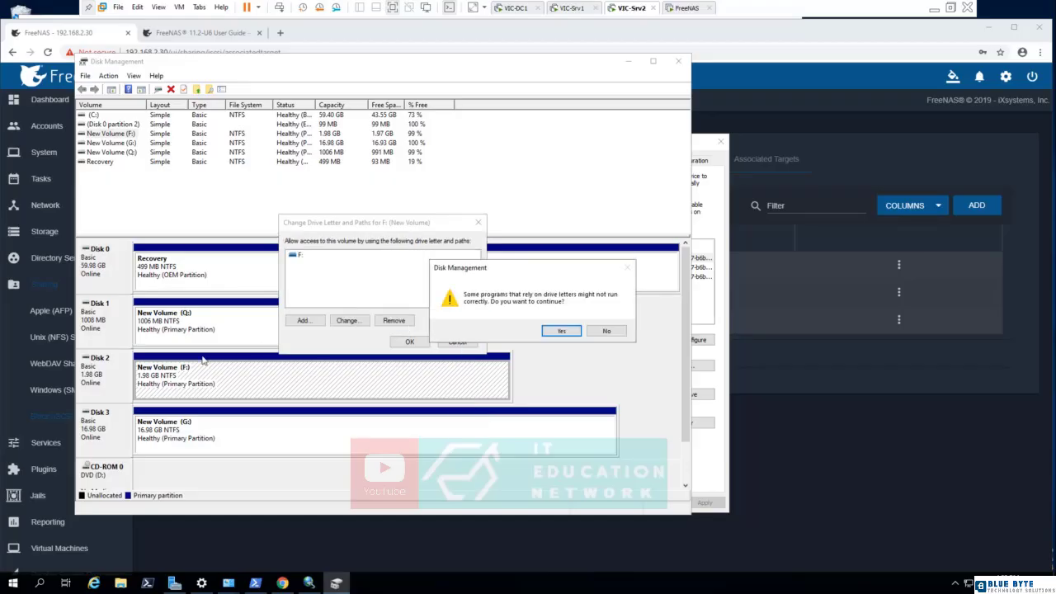
{"action": "left_click", "coordinate": [560, 331]}
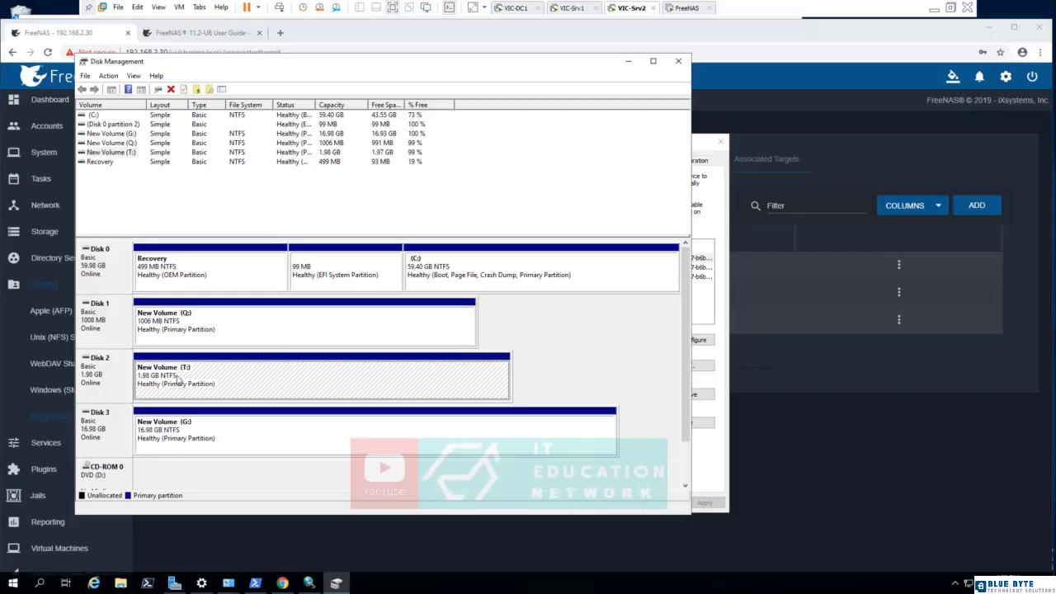
Change the drive letter of the 16.98 GB volume on Disk 3 to S.
{"action": "right_click", "coordinate": [176, 443]}
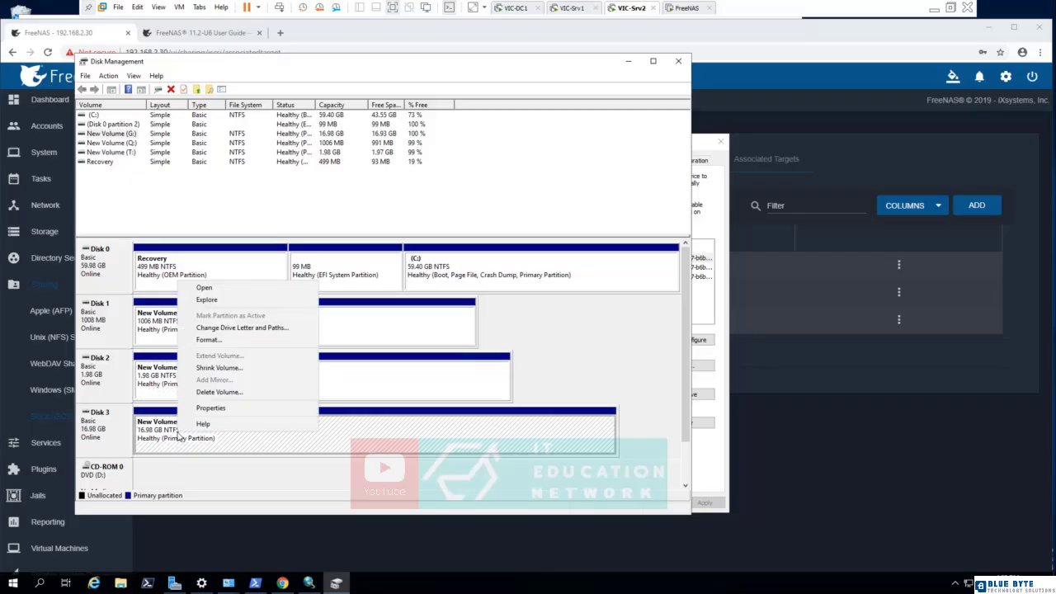
{"action": "left_click", "coordinate": [221, 328]}
{"action": "left_click", "coordinate": [343, 321]}
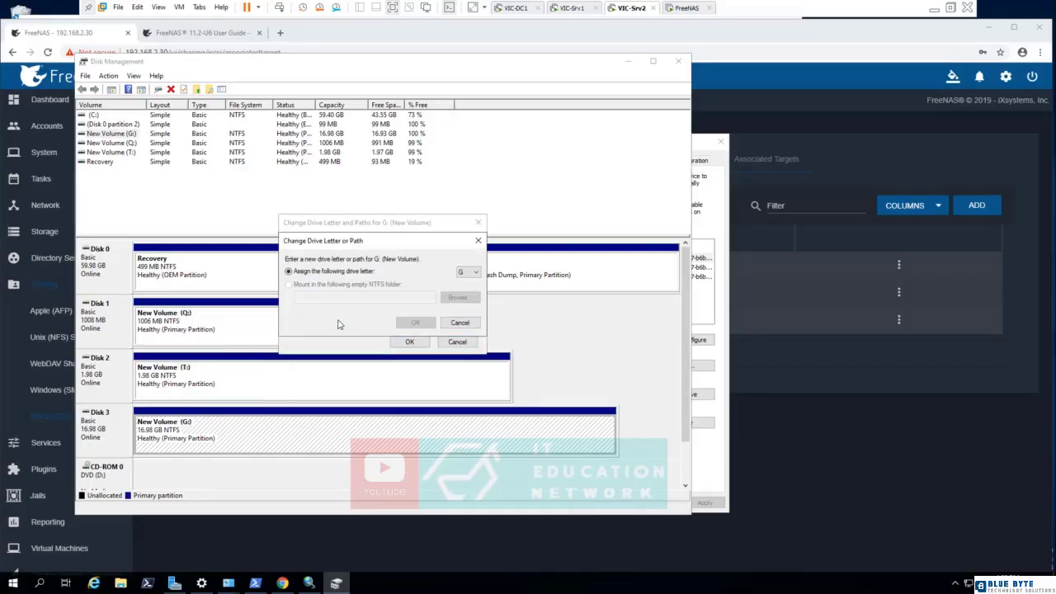
{"action": "left_click", "coordinate": [468, 272]}
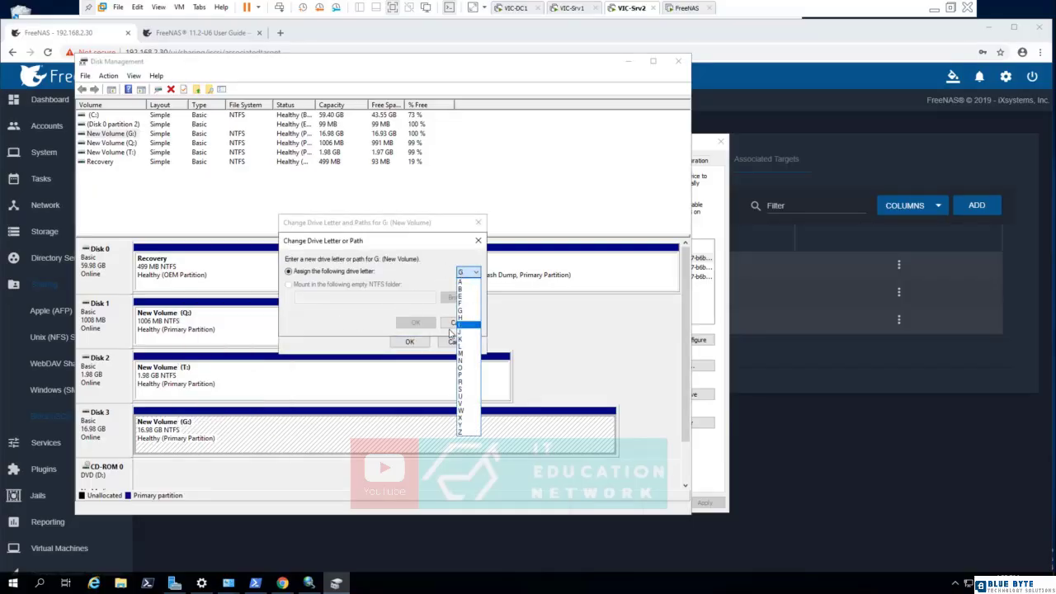
{"action": "left_click", "coordinate": [464, 383]}
{"action": "left_click", "coordinate": [467, 272]}
{"action": "left_click", "coordinate": [464, 384]}
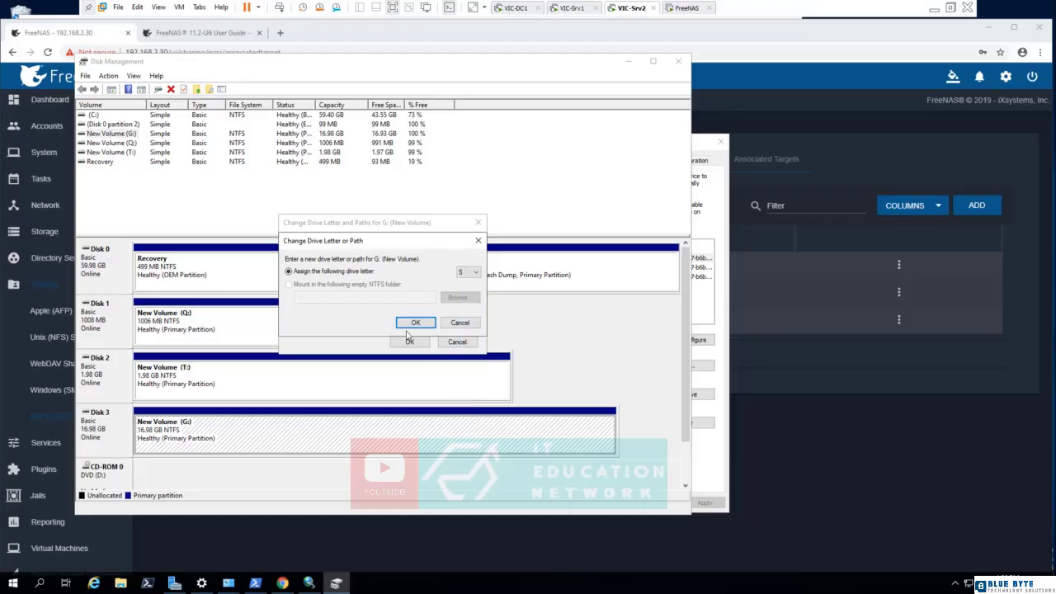
{"action": "left_click", "coordinate": [414, 323]}
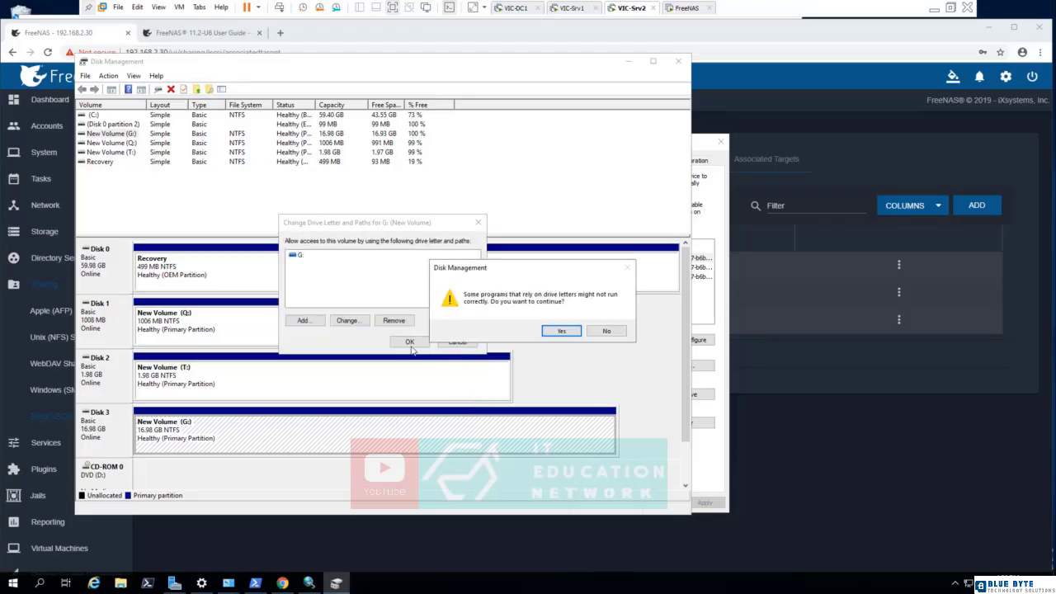
{"action": "left_click", "coordinate": [561, 332]}
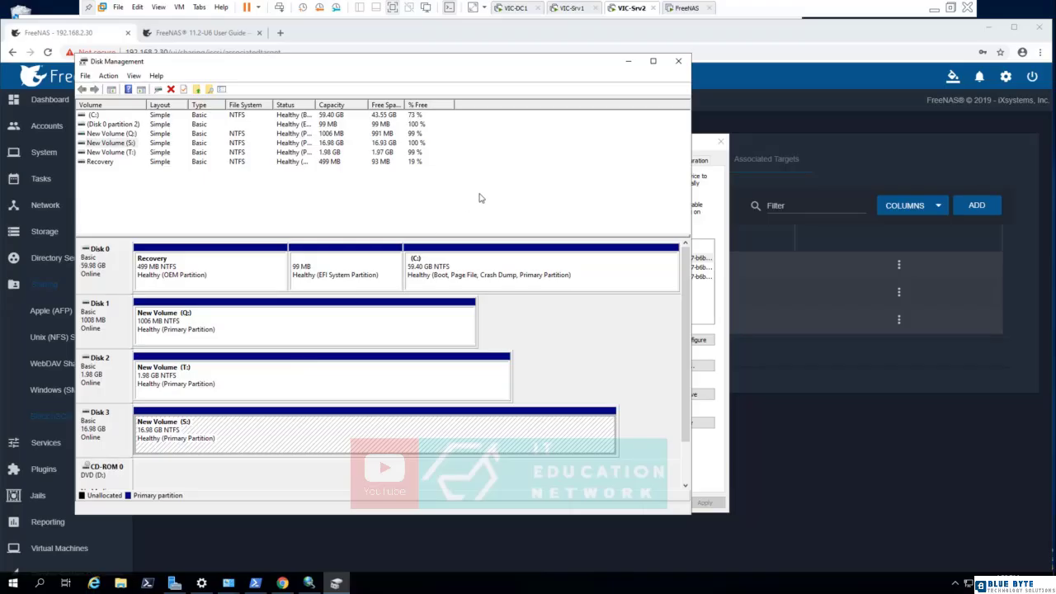
Start a role-based installation of the Failover Clustering feature with its management tools on VIC-Srv2 from Server Manager.
{"action": "left_click", "coordinate": [174, 582]}
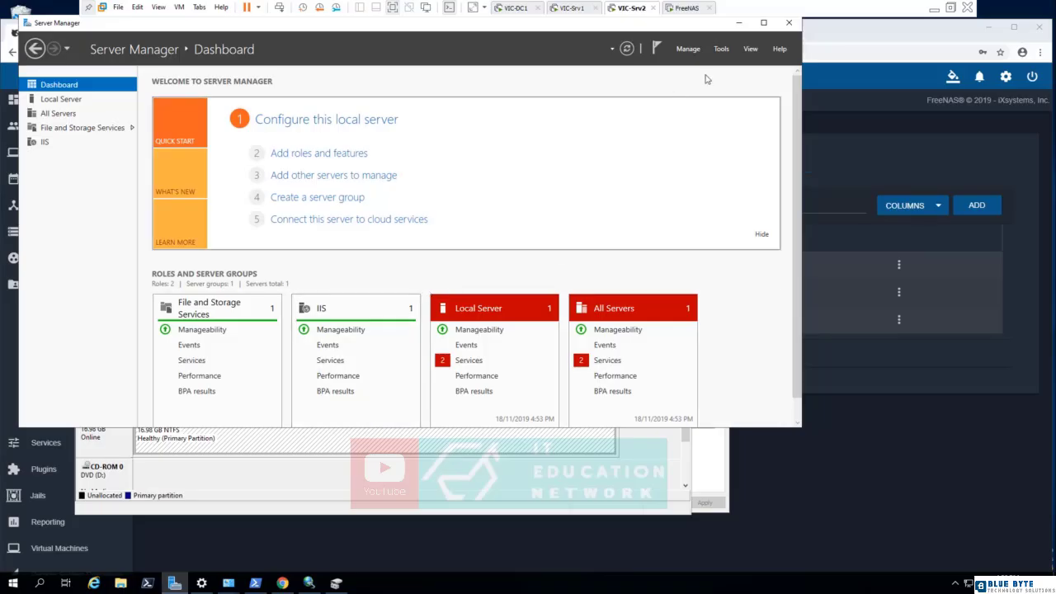
{"action": "left_click", "coordinate": [722, 49]}
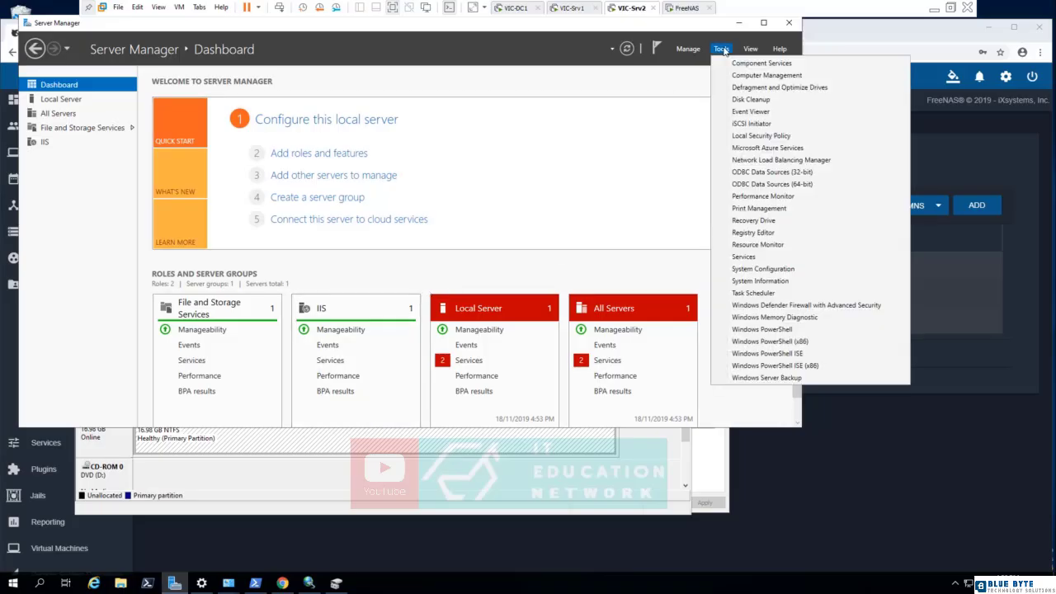
{"action": "left_click", "coordinate": [621, 76]}
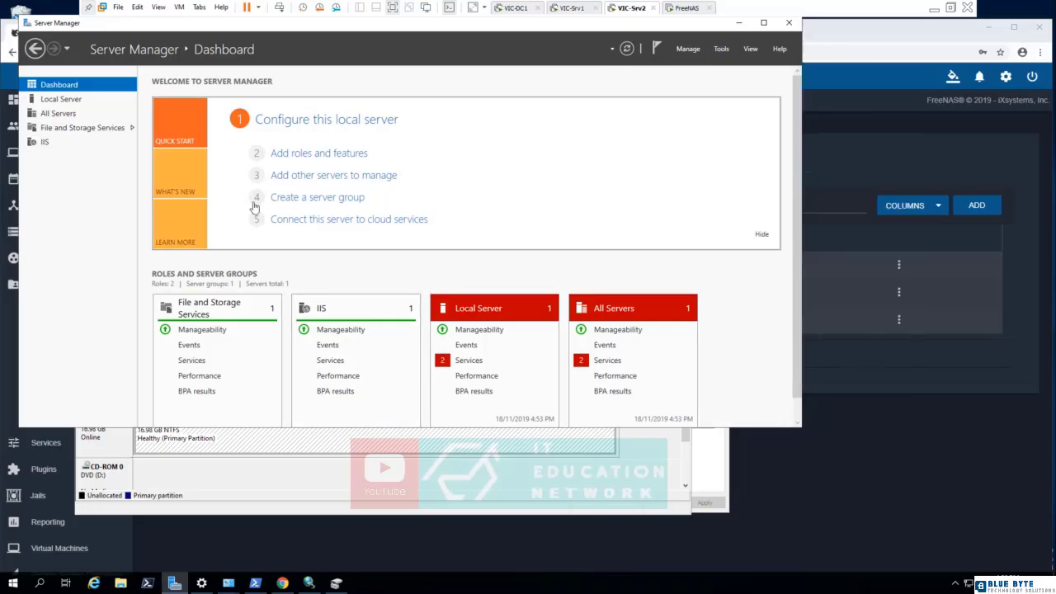
{"action": "left_click", "coordinate": [308, 153]}
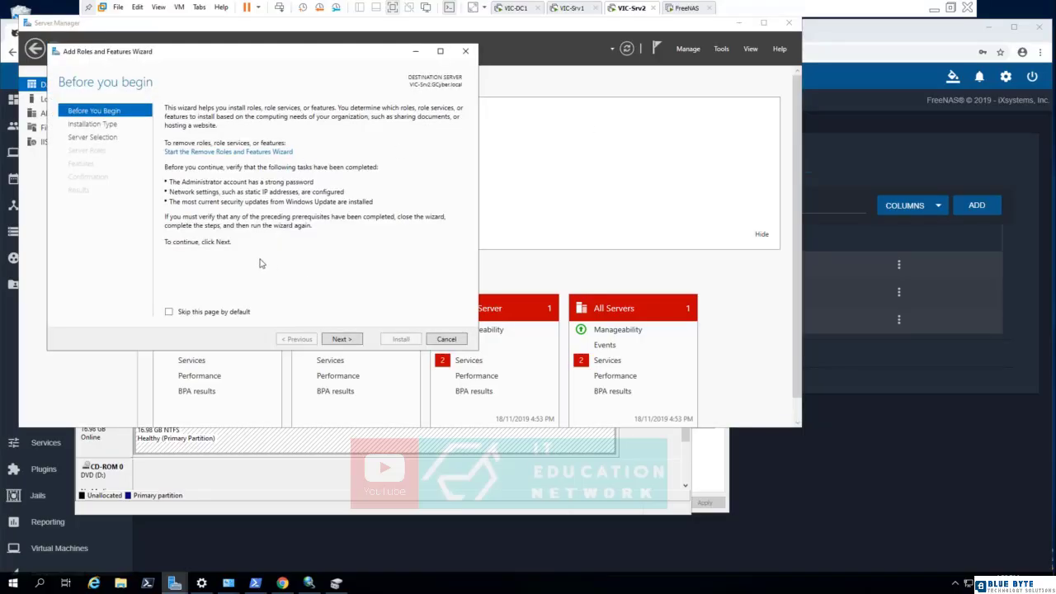
{"action": "left_click", "coordinate": [336, 339]}
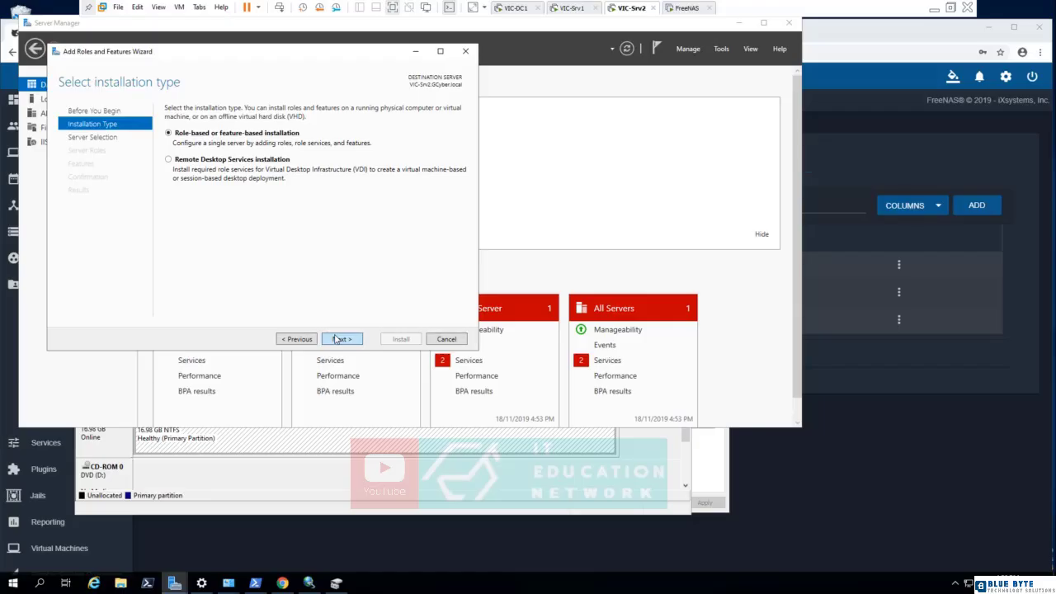
{"action": "left_click", "coordinate": [336, 339]}
{"action": "left_click", "coordinate": [336, 339]}
{"action": "left_click", "coordinate": [335, 339]}
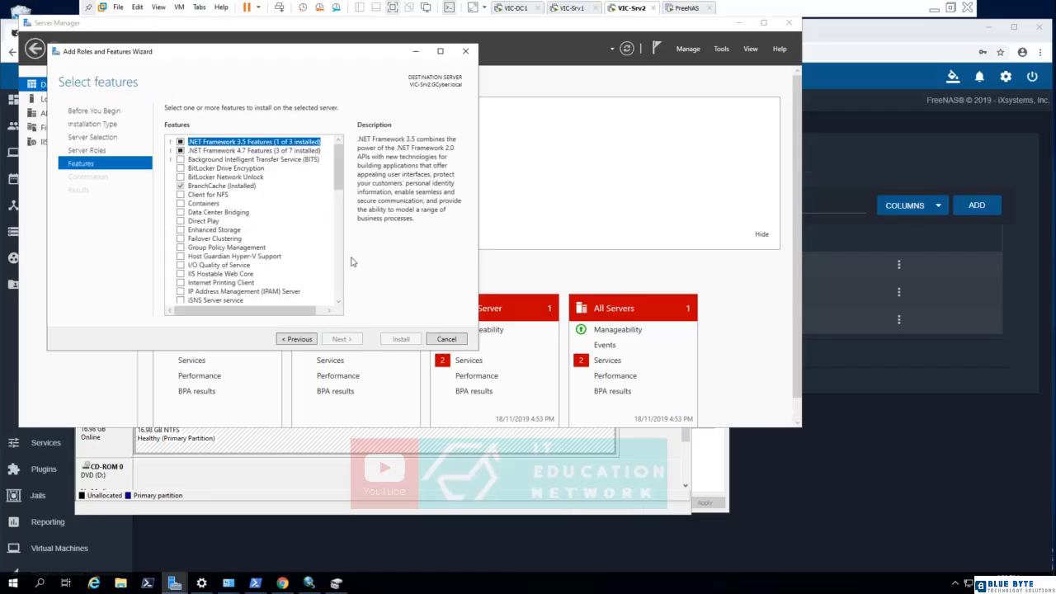
{"action": "left_click", "coordinate": [180, 239]}
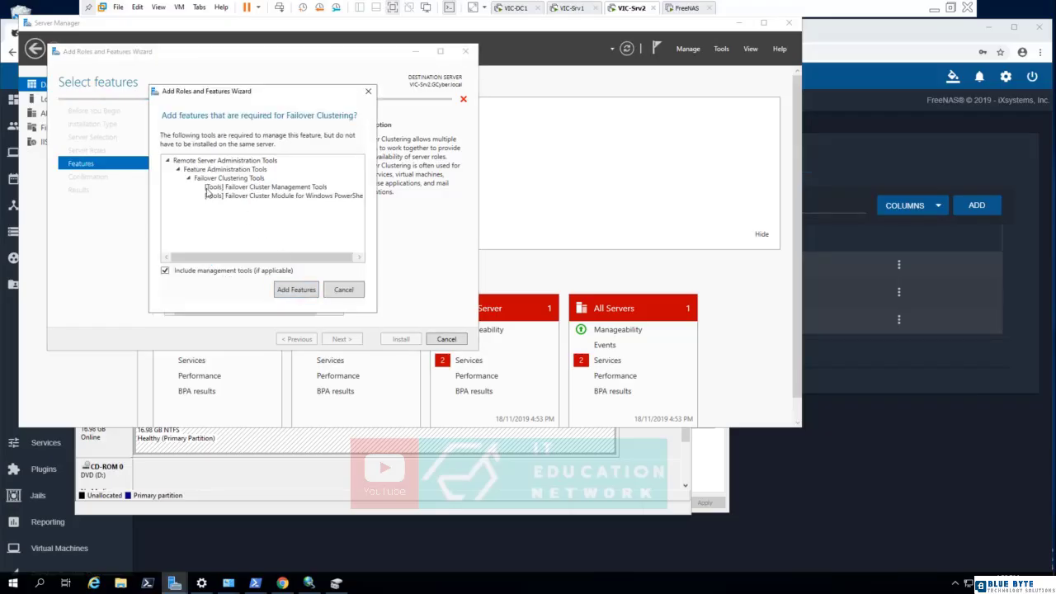
{"action": "left_click", "coordinate": [293, 292]}
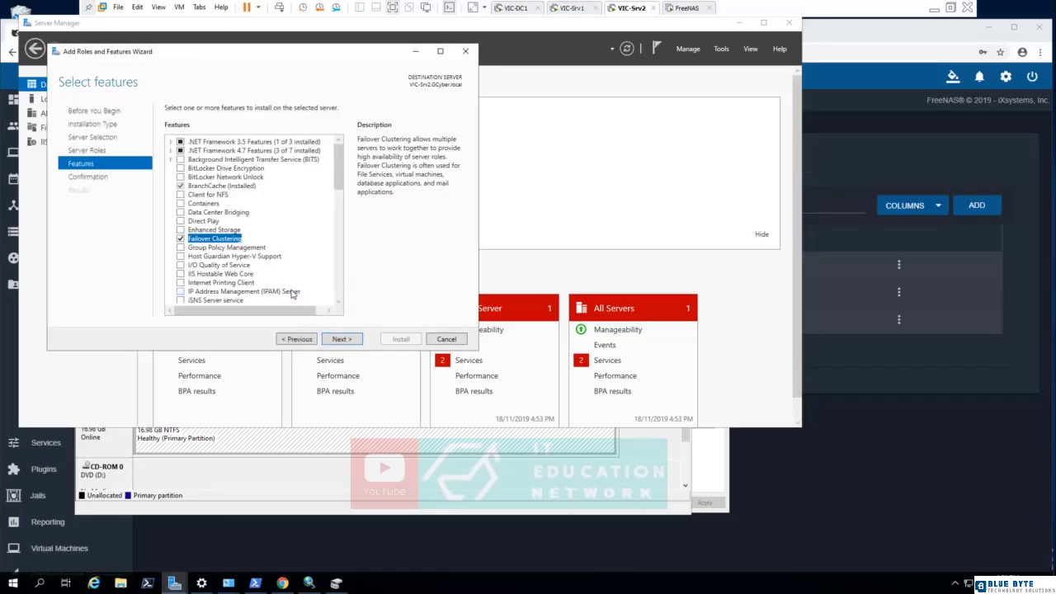
{"action": "left_click", "coordinate": [345, 341]}
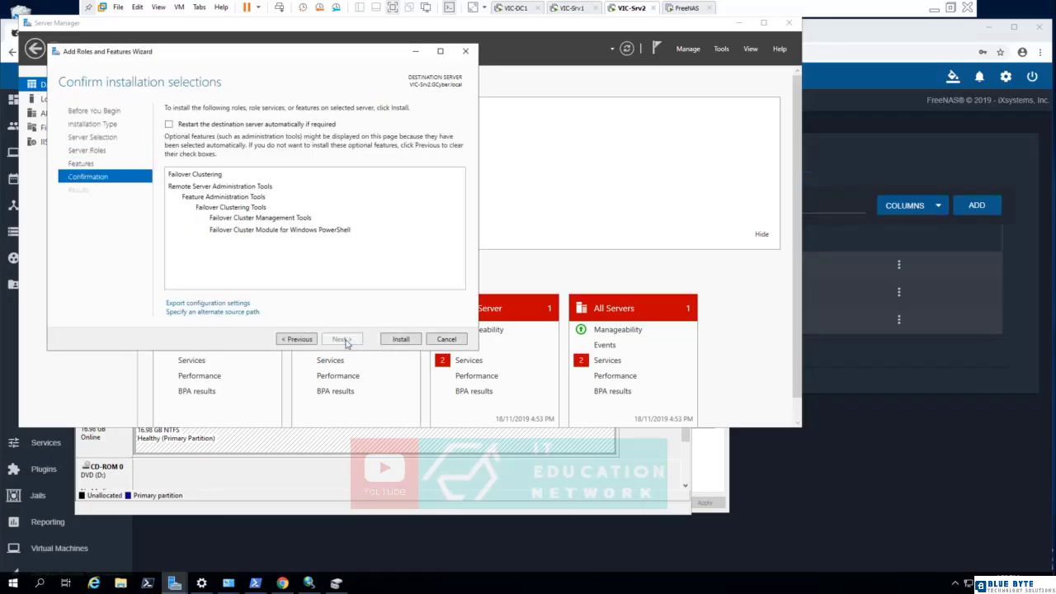
{"action": "left_click", "coordinate": [396, 340]}
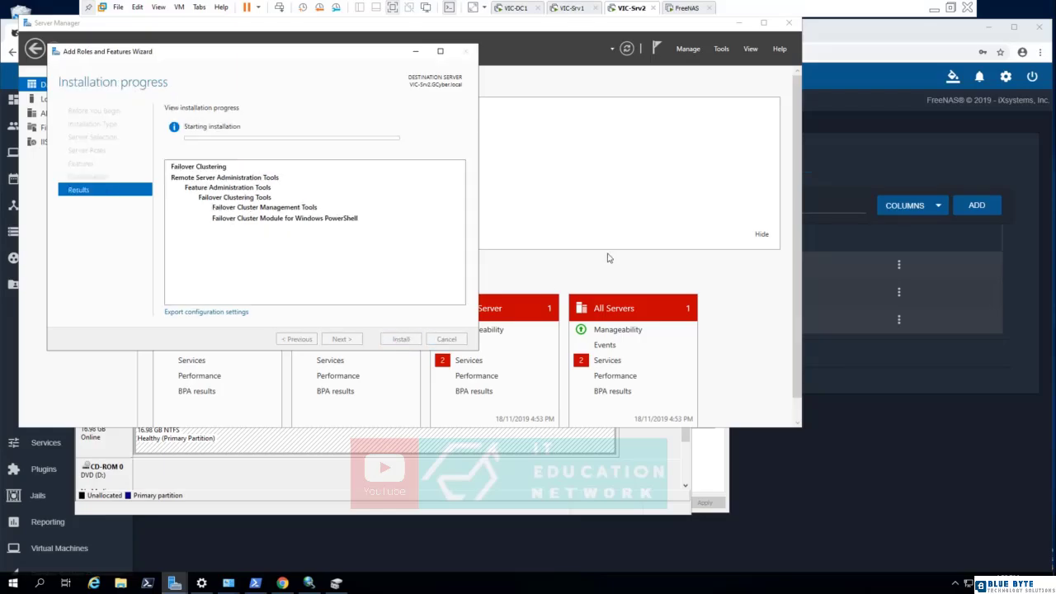
Switch to the VIC-Srv1 machine and install the Failover Clustering feature with its management tools there.
{"action": "left_click", "coordinate": [570, 7]}
{"action": "left_click", "coordinate": [105, 276]}
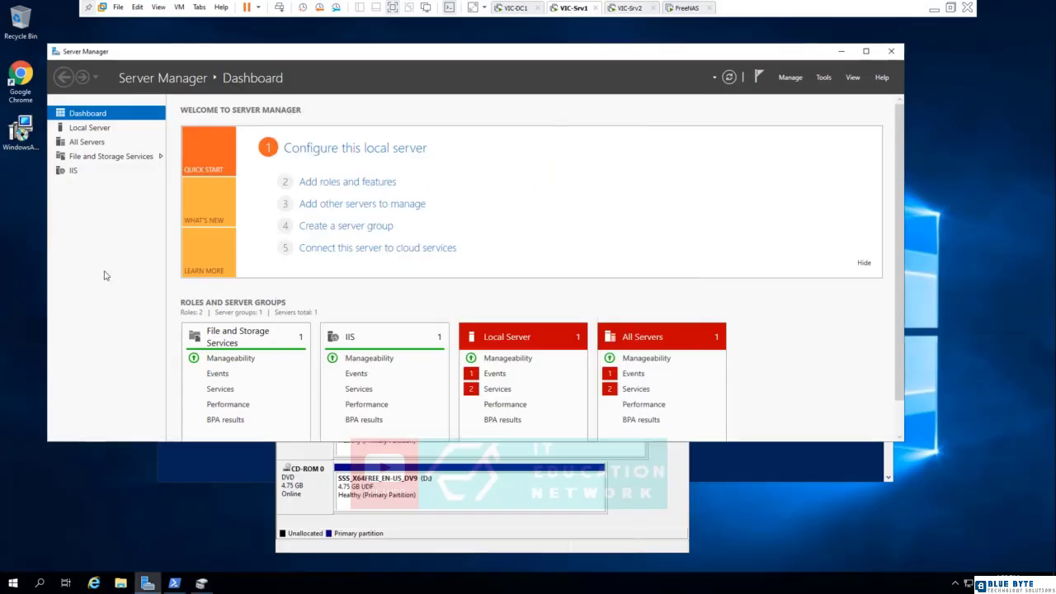
{"action": "left_click", "coordinate": [318, 183]}
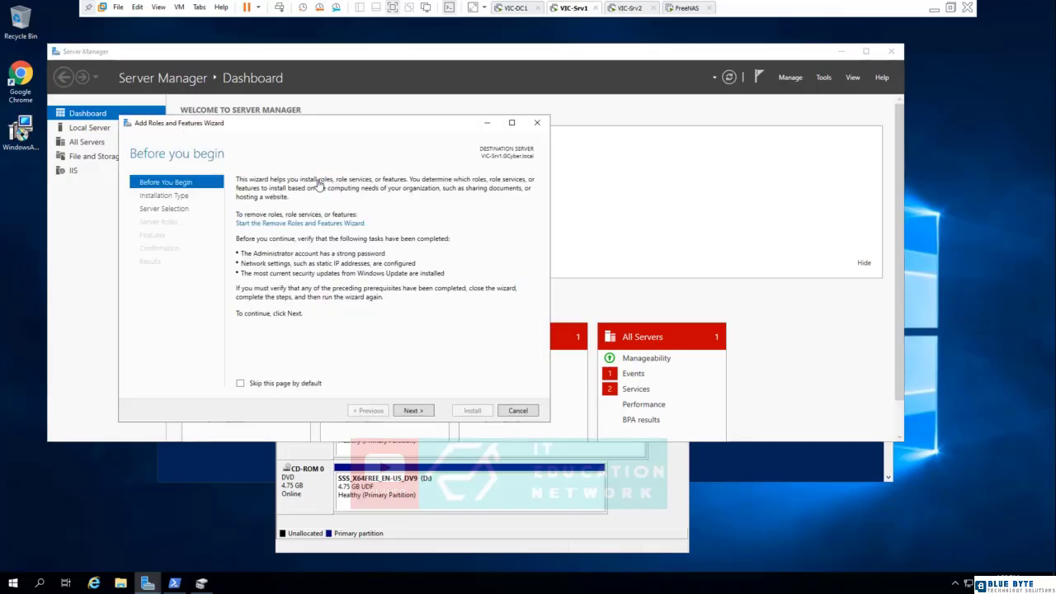
{"action": "left_click", "coordinate": [427, 411]}
{"action": "left_click", "coordinate": [426, 411]}
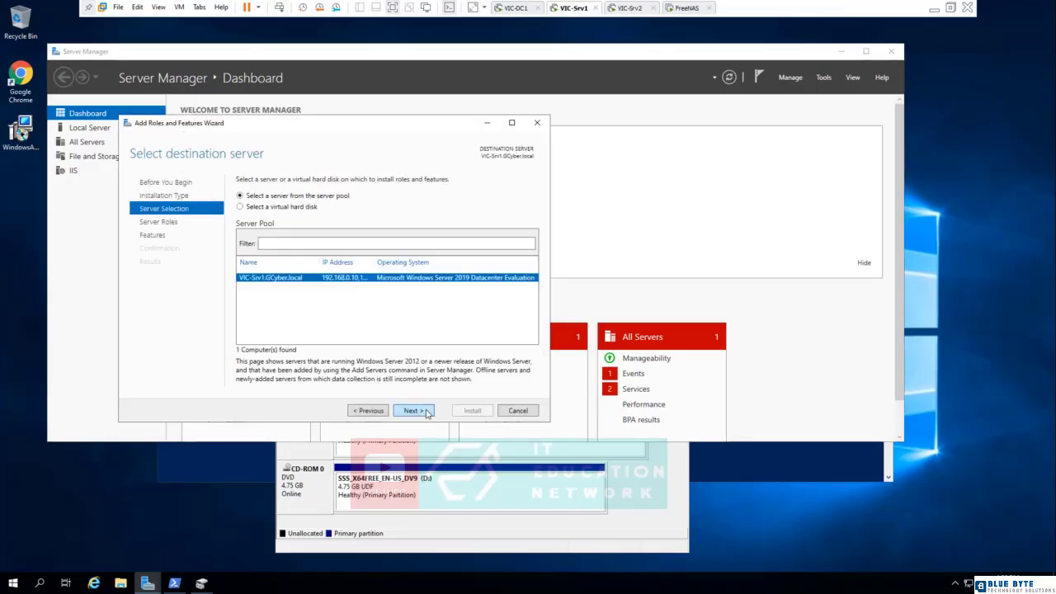
{"action": "left_click", "coordinate": [426, 410]}
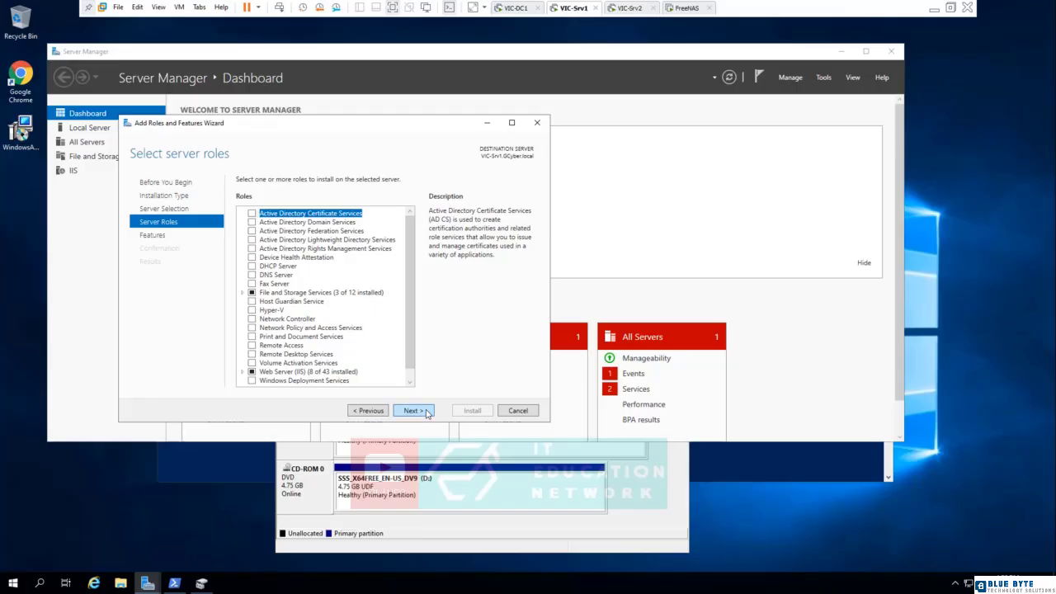
{"action": "left_click", "coordinate": [427, 411]}
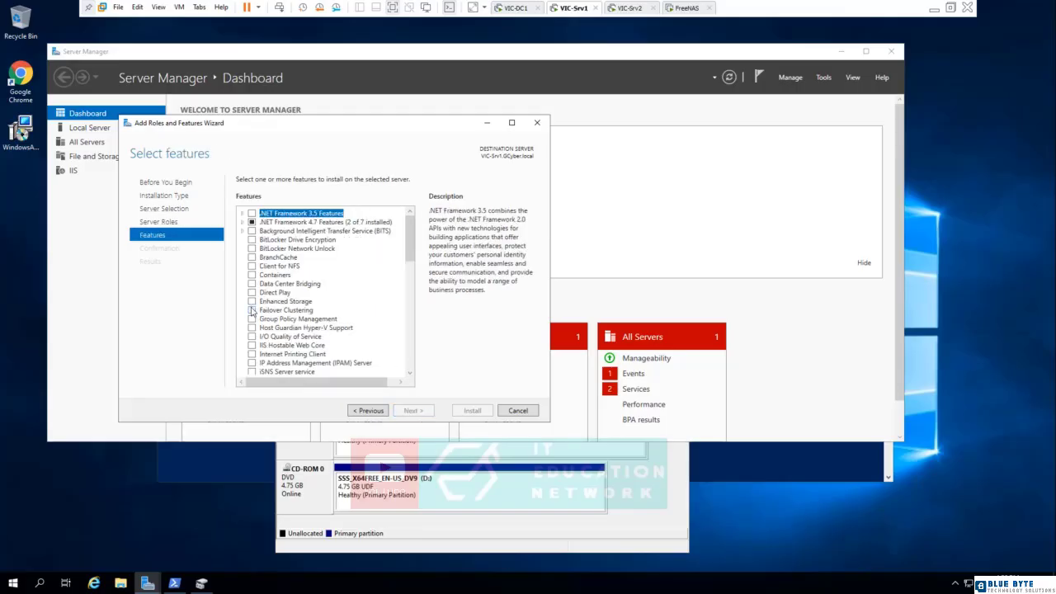
{"action": "left_click", "coordinate": [253, 310]}
{"action": "left_click", "coordinate": [361, 364]}
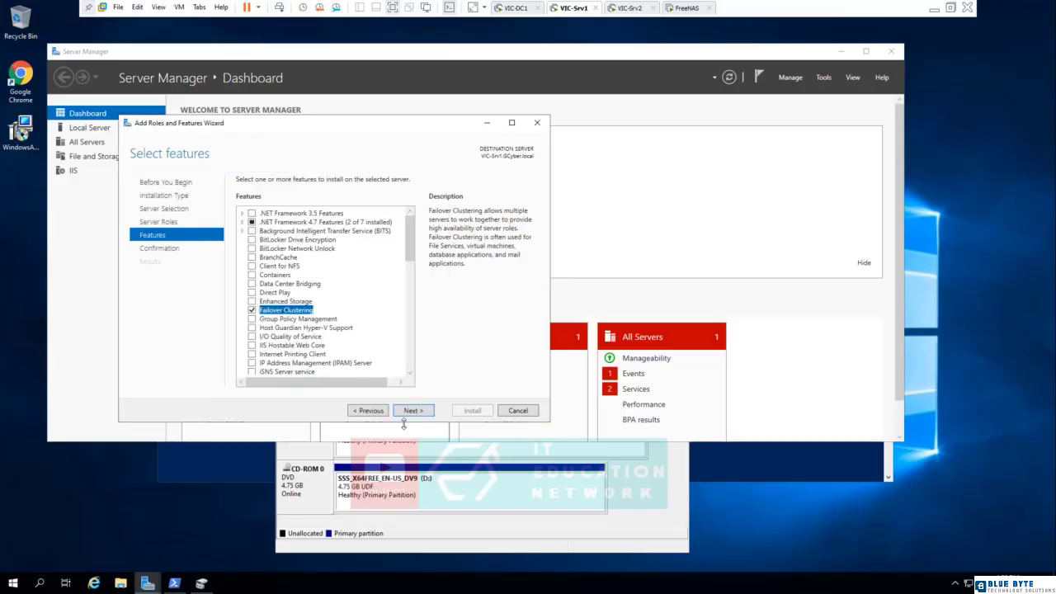
{"action": "left_click", "coordinate": [413, 410]}
{"action": "left_click", "coordinate": [471, 410]}
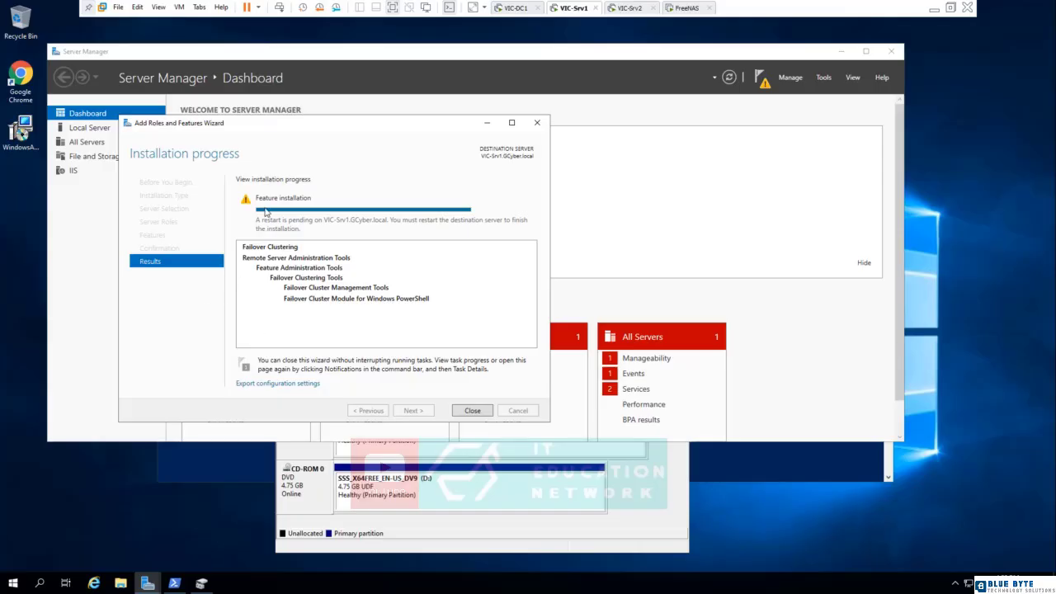
{"action": "left_click", "coordinate": [471, 411]}
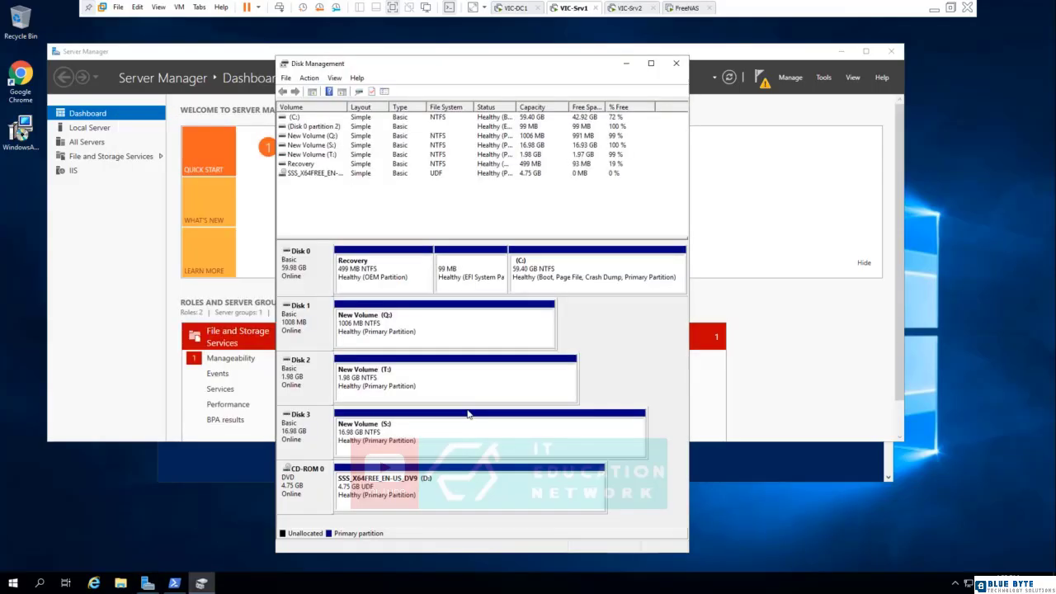
Restart VIC-Srv1 with the reason Other (Unplanned) and switch to the VIC-Srv2 machine.
{"action": "left_click", "coordinate": [12, 584]}
{"action": "left_click", "coordinate": [13, 559]}
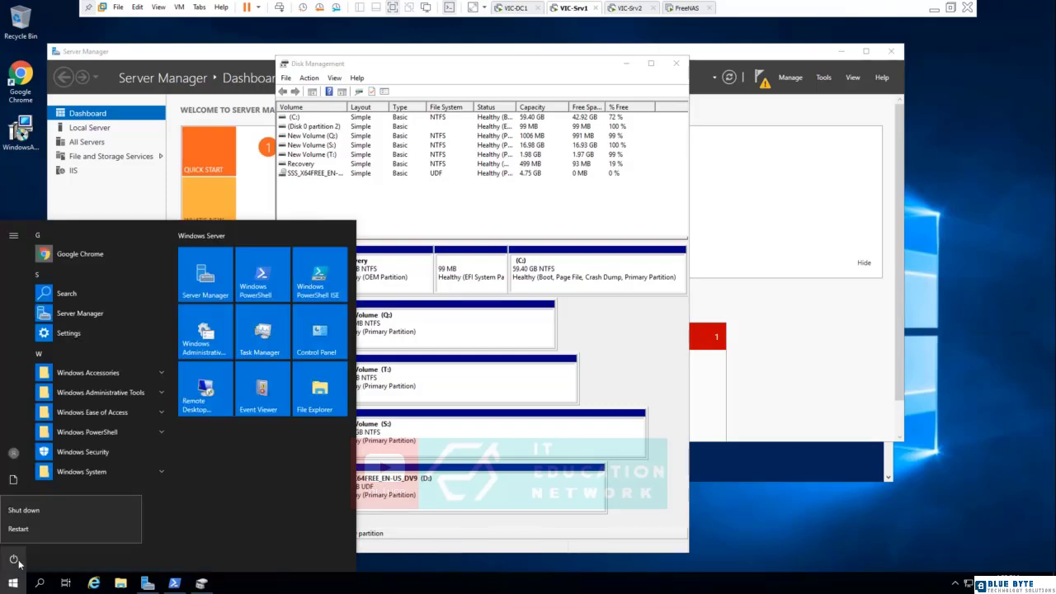
{"action": "left_click", "coordinate": [22, 530]}
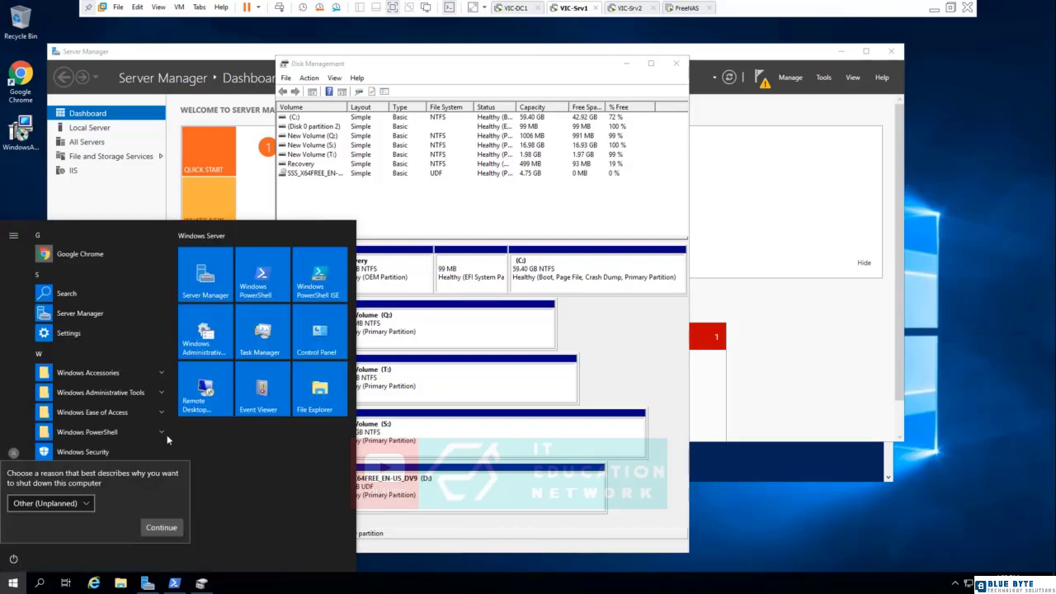
{"action": "left_click", "coordinate": [161, 528]}
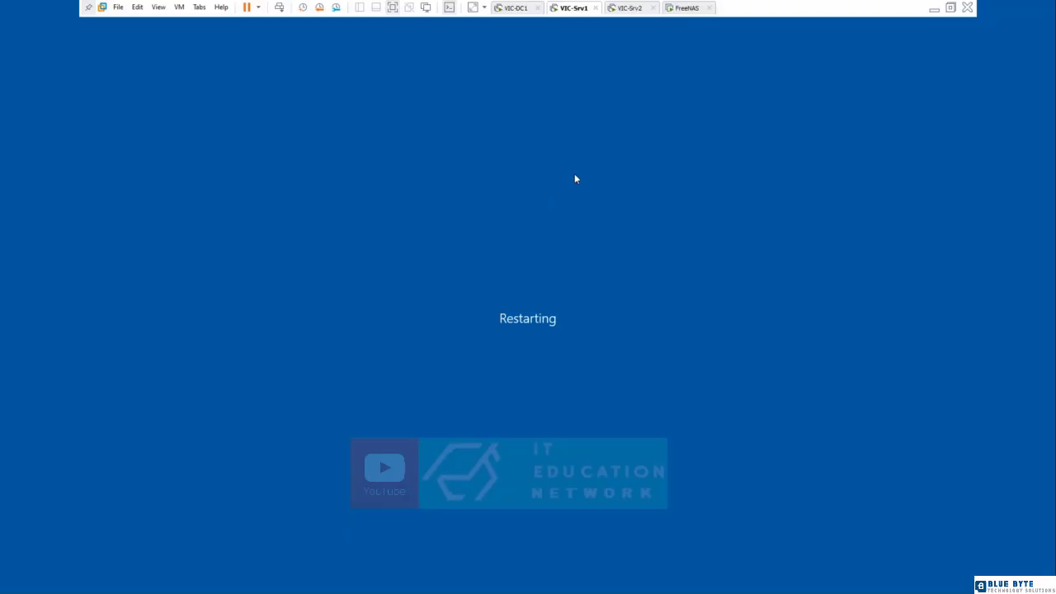
{"action": "left_click", "coordinate": [631, 9]}
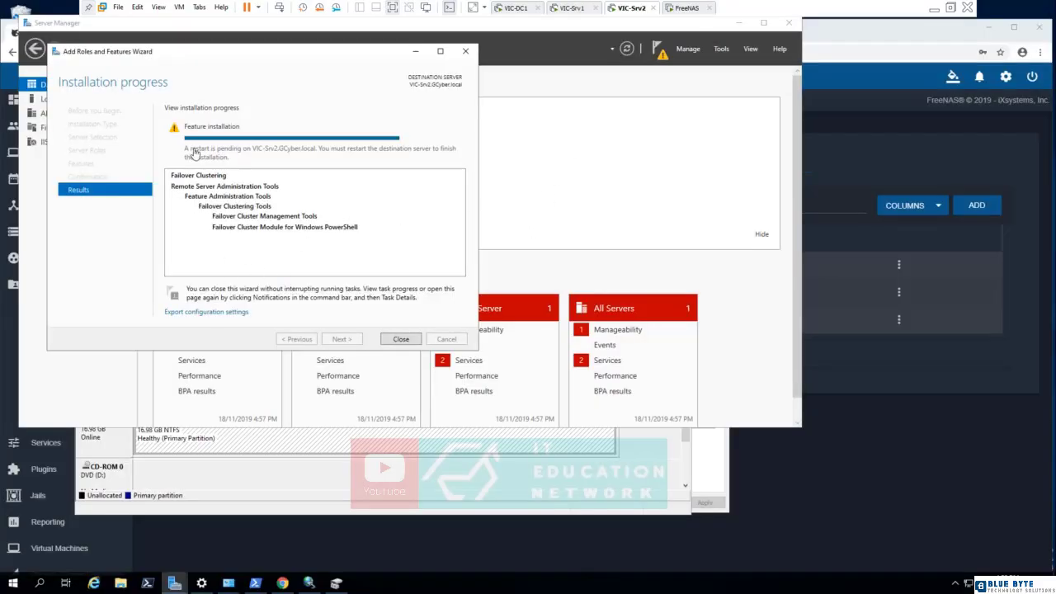
Close the finished feature installation wizard on VIC-Srv2 and restart that server.
{"action": "left_click", "coordinate": [395, 340]}
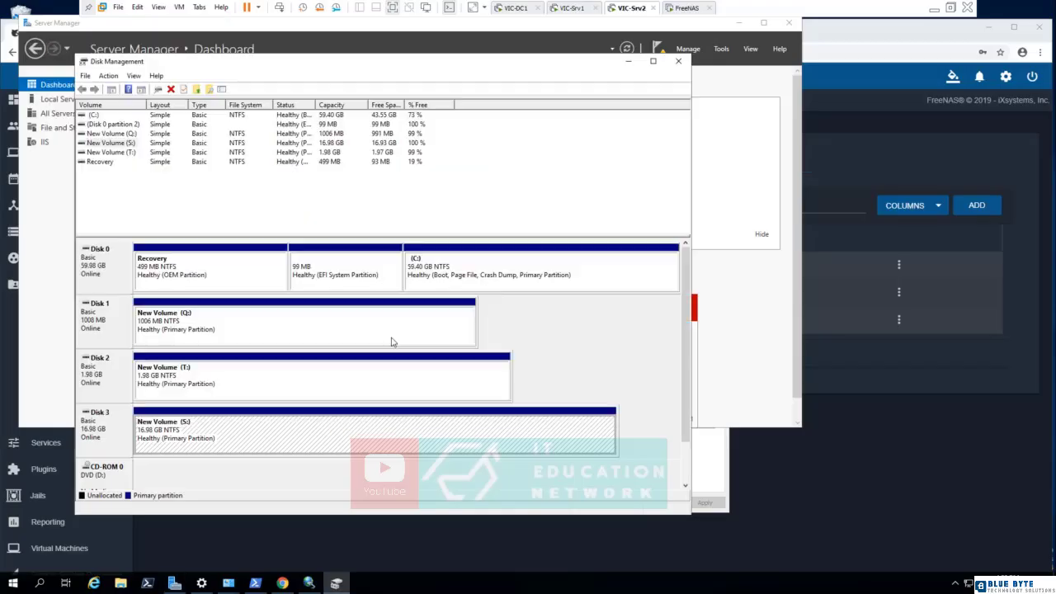
{"action": "left_click", "coordinate": [12, 587]}
{"action": "left_click", "coordinate": [15, 559]}
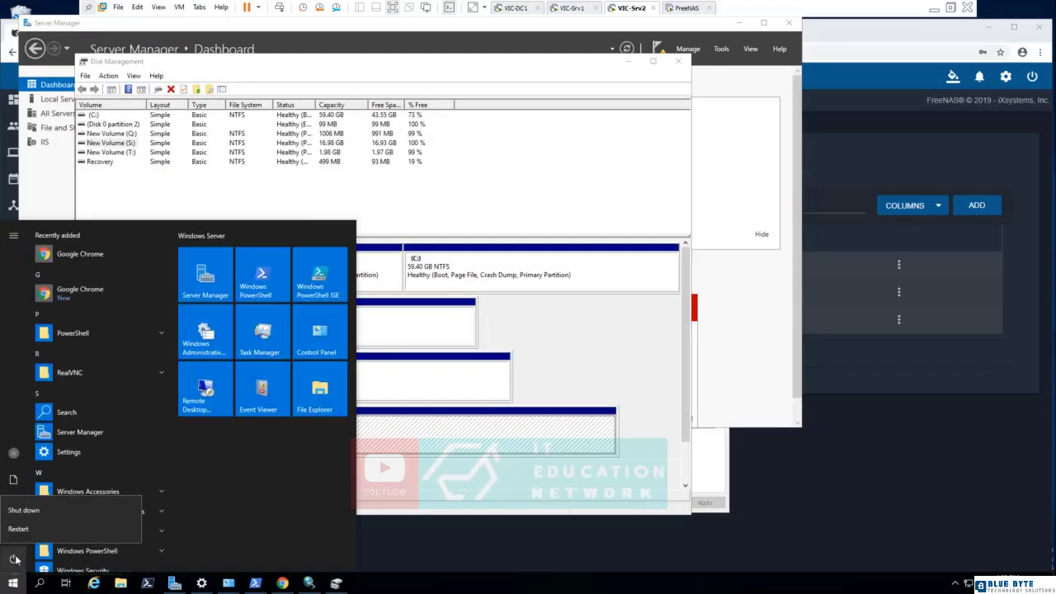
{"action": "left_click", "coordinate": [14, 532]}
{"action": "left_click", "coordinate": [162, 529]}
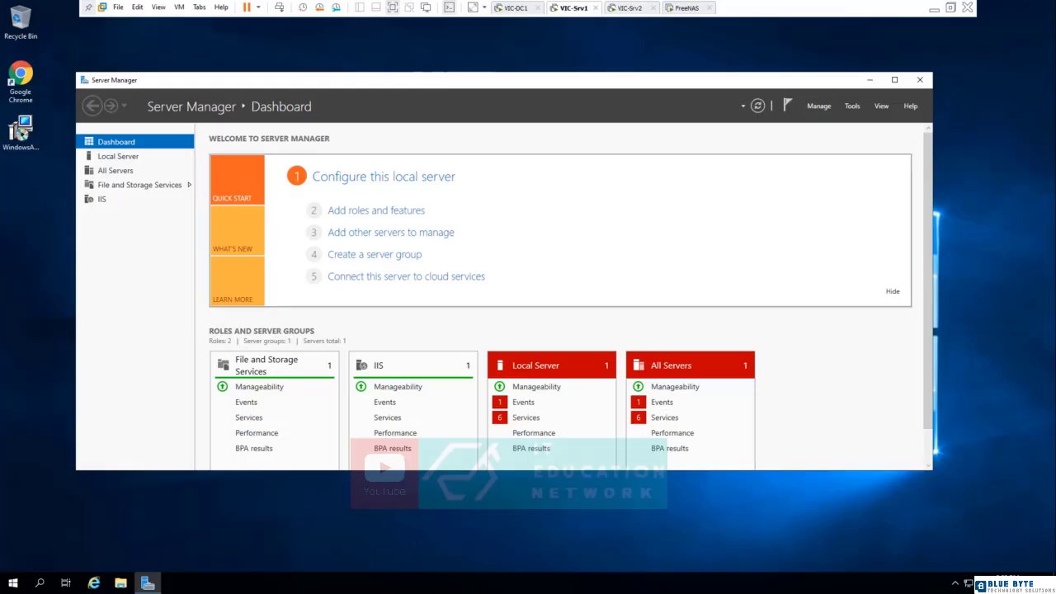
Check the drive letters of the shared volumes in Disk Management, first on VIC-Srv1 and then on VIC-Srv2.
{"action": "right_click", "coordinate": [9, 584]}
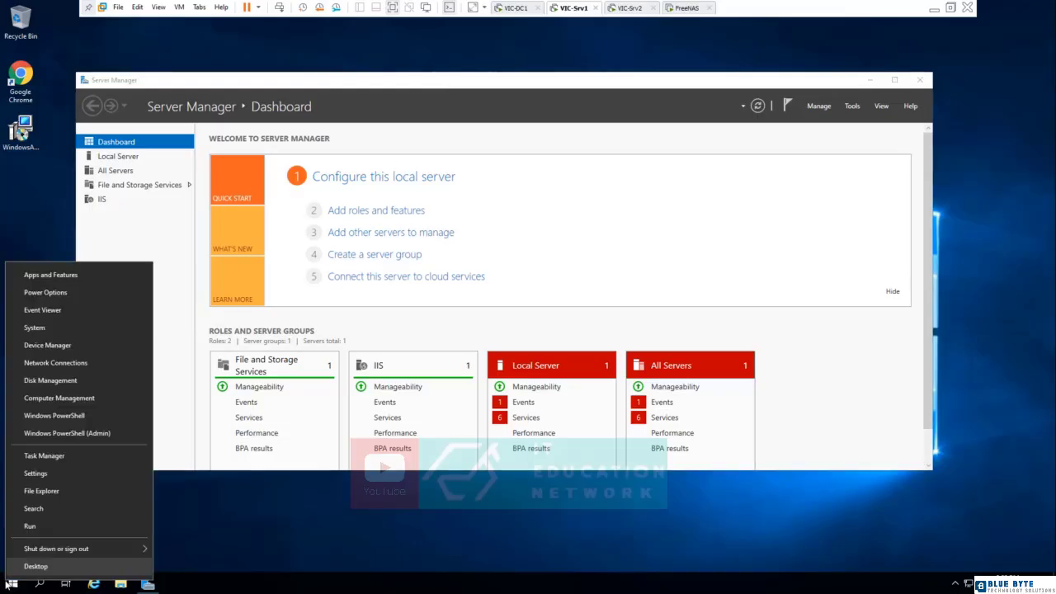
{"action": "left_click", "coordinate": [55, 382]}
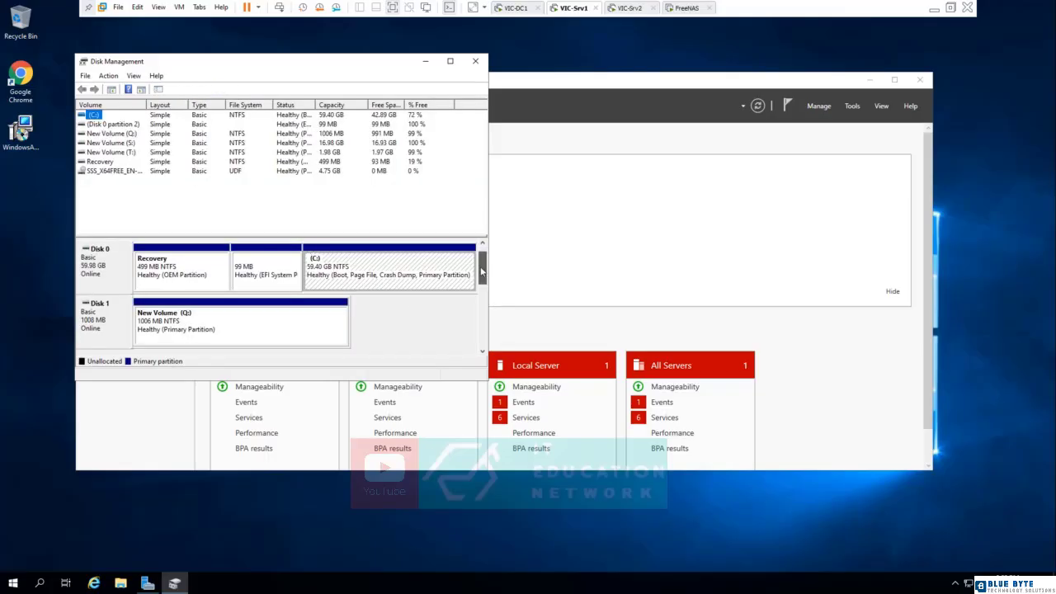
{"action": "mouse_move", "coordinate": [481, 268]}
{"action": "left_mouse_down"}
{"action": "mouse_move", "coordinate": [477, 317]}
{"action": "mouse_move", "coordinate": [478, 260]}
{"action": "left_mouse_up"}
{"action": "left_click", "coordinate": [477, 61]}
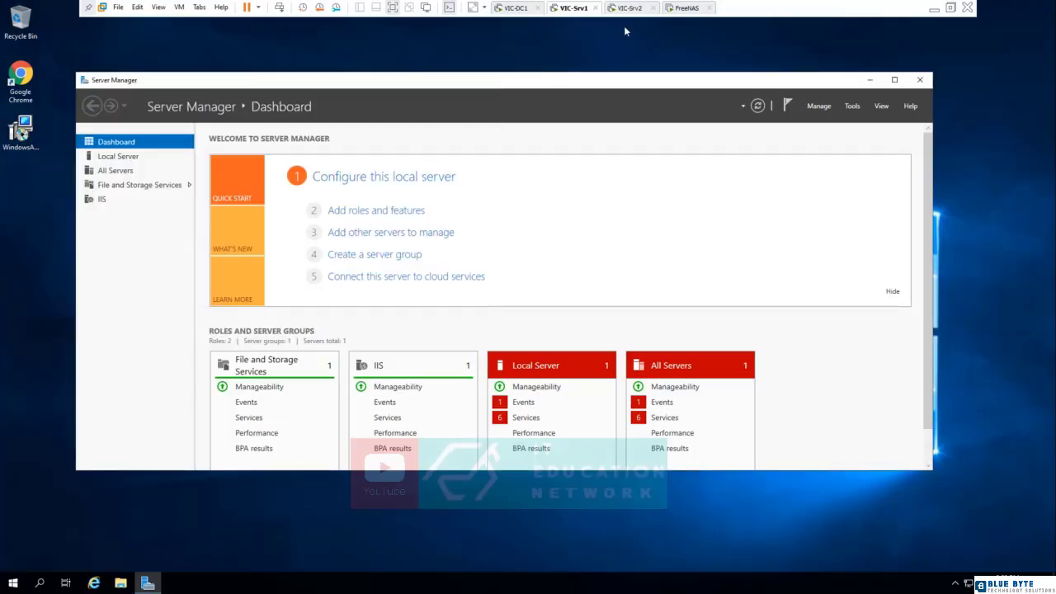
{"action": "left_click", "coordinate": [629, 9]}
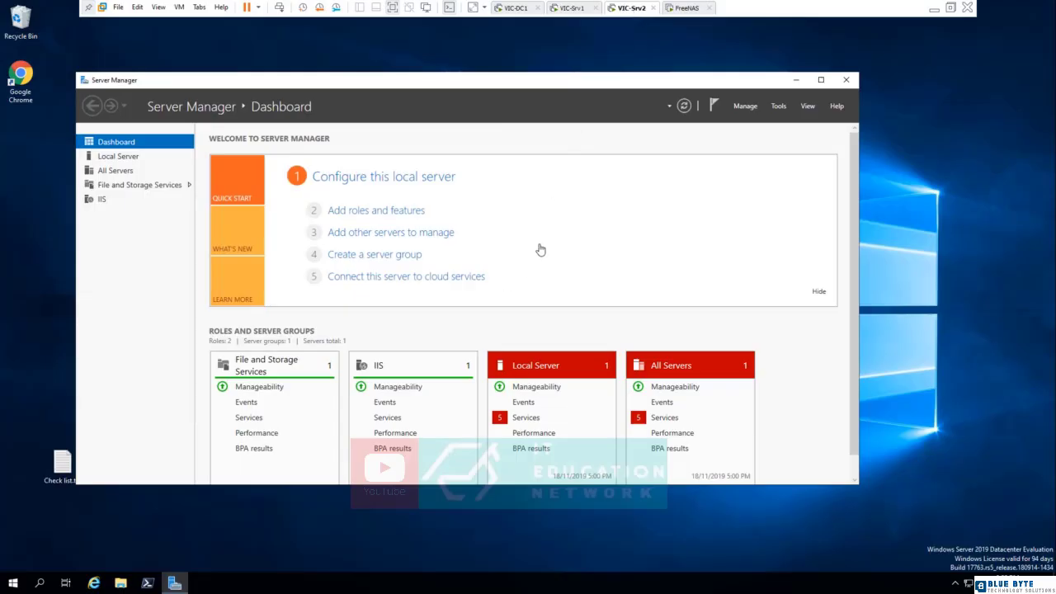
{"action": "right_click", "coordinate": [13, 584]}
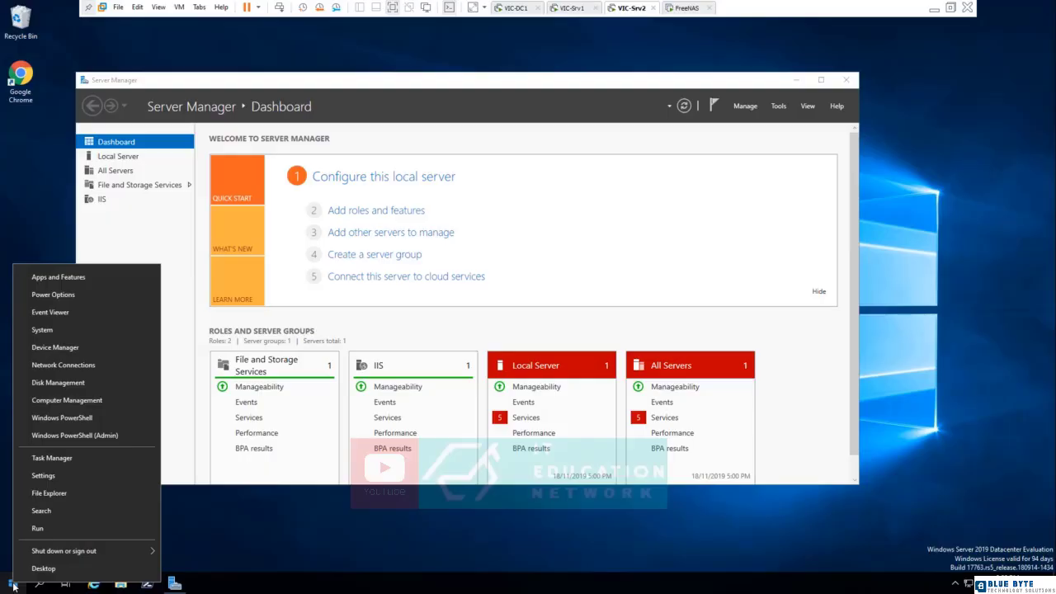
{"action": "left_click", "coordinate": [66, 382]}
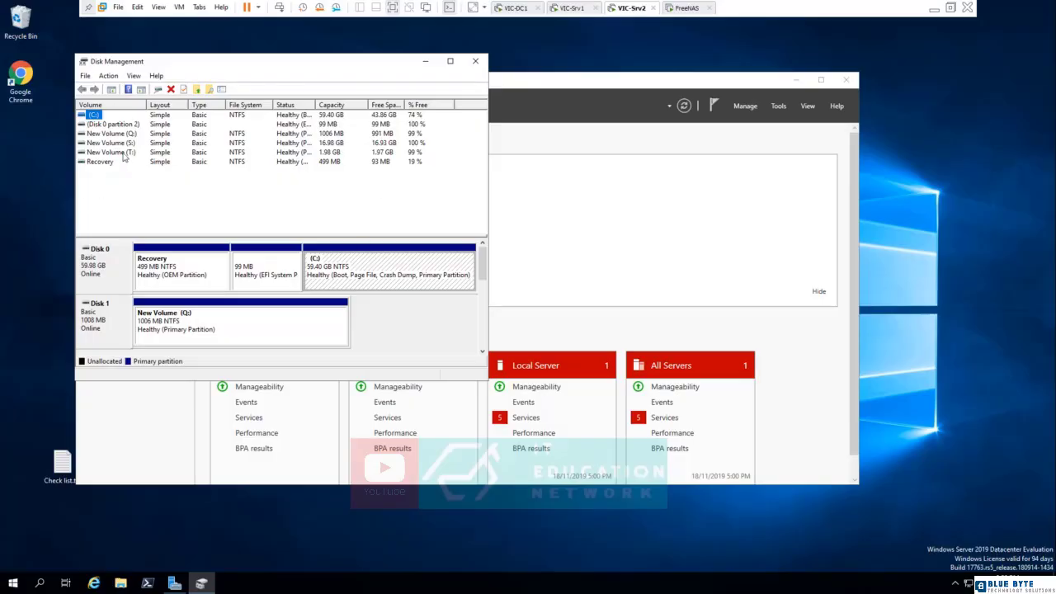
{"action": "left_click", "coordinate": [476, 61]}
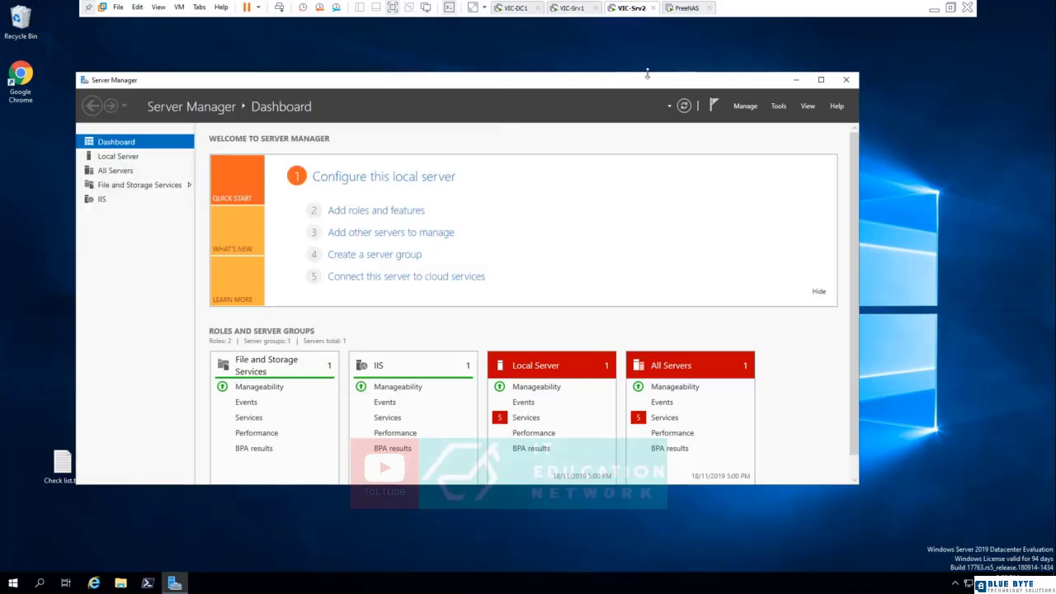
Open a widened Failover Cluster Manager on VIC-Srv2 and start the Validate a Configuration wizard, continuing to the server selection.
{"action": "left_click", "coordinate": [780, 107]}
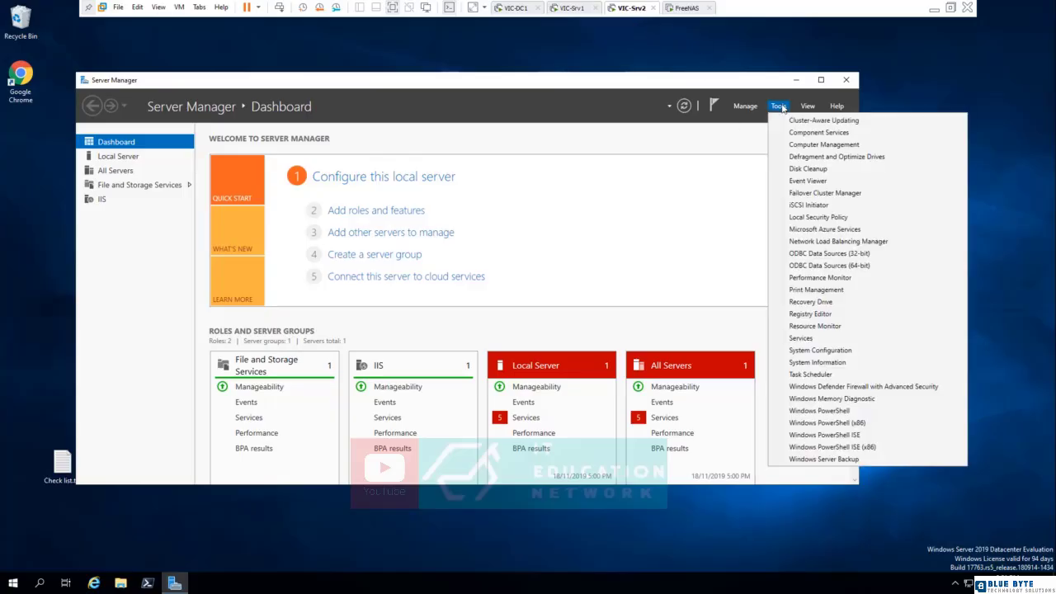
{"action": "left_click", "coordinate": [830, 196]}
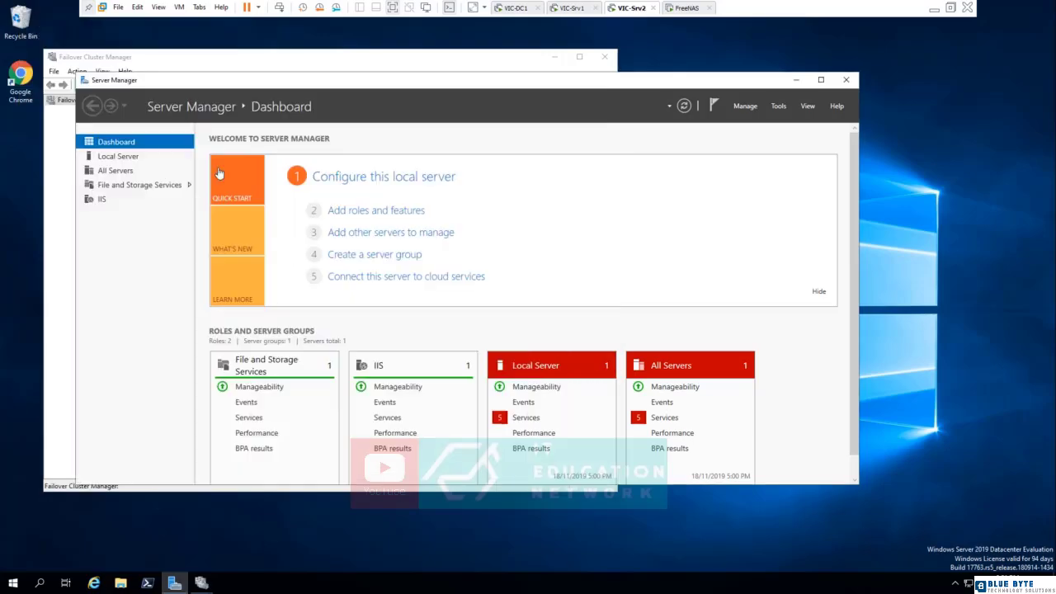
{"action": "left_click", "coordinate": [283, 22]}
{"action": "left_click", "coordinate": [159, 60]}
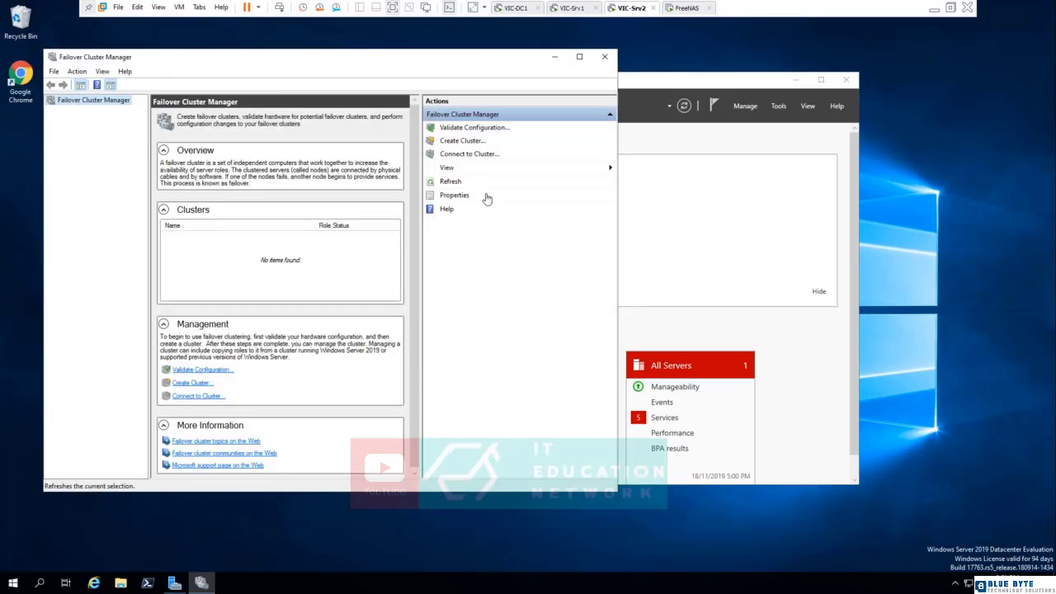
{"action": "left_click_drag", "start_coordinate": [617, 261], "coordinate": [923, 261]}
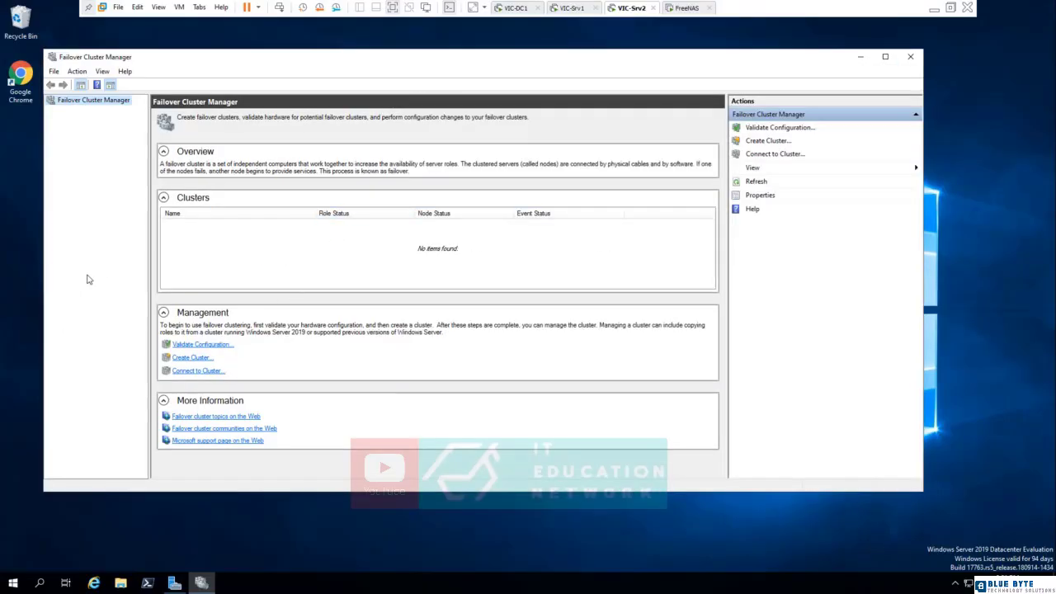
{"action": "left_click", "coordinate": [203, 345]}
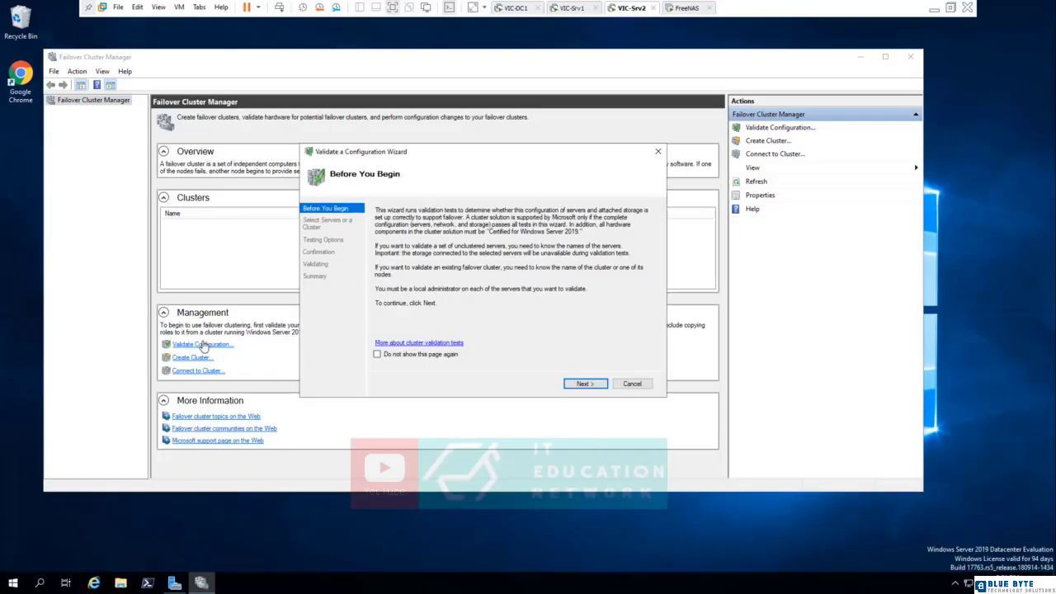
{"action": "left_click", "coordinate": [578, 384]}
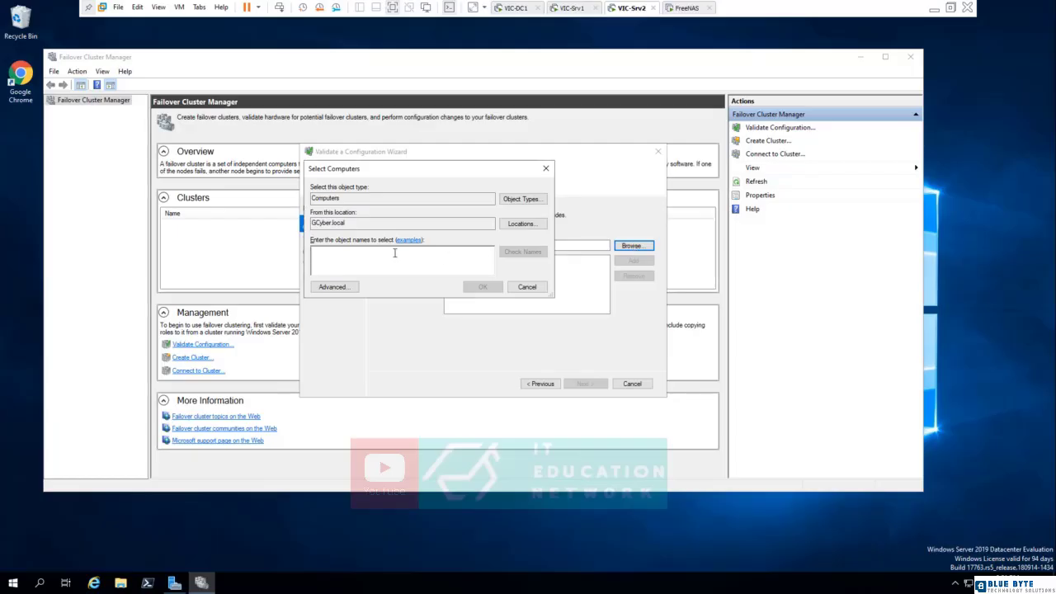
{"action": "type", "text": "sr"}
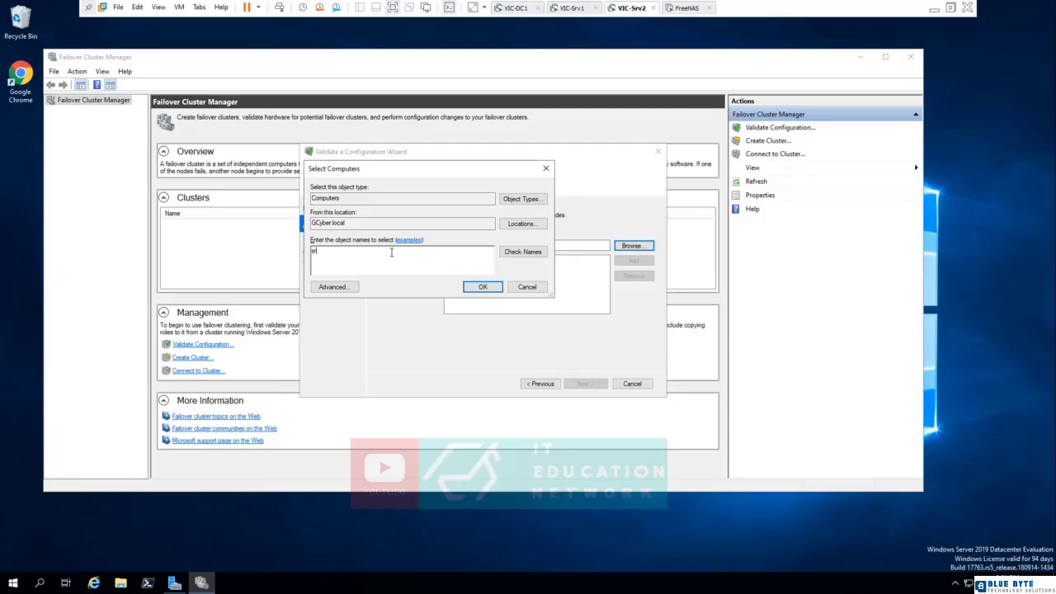
{"action": "type", "text": "v1"}
{"action": "left_click", "coordinate": [528, 252]}
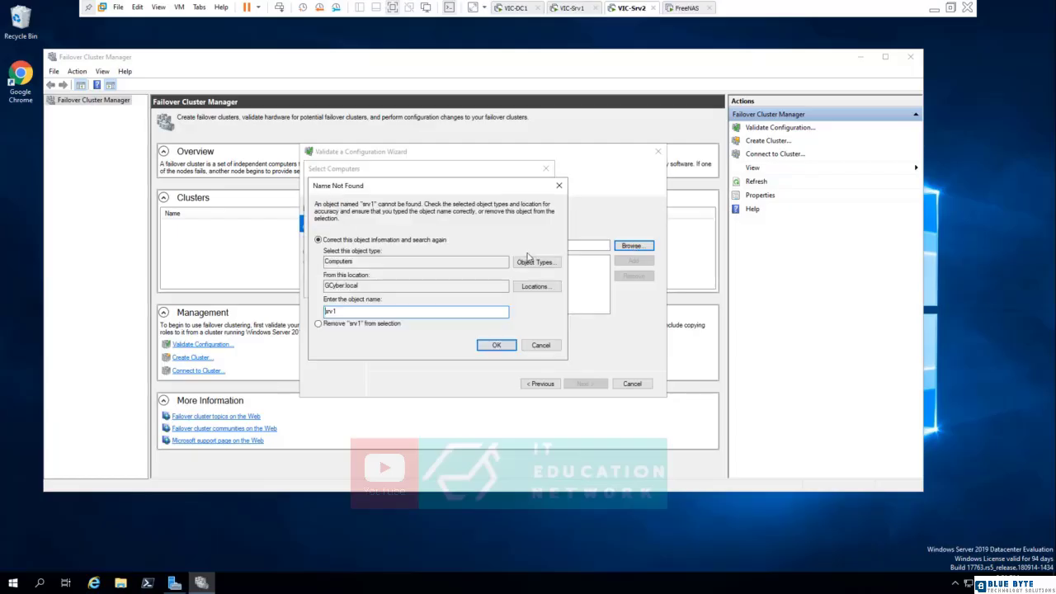
{"action": "left_click", "coordinate": [540, 345]}
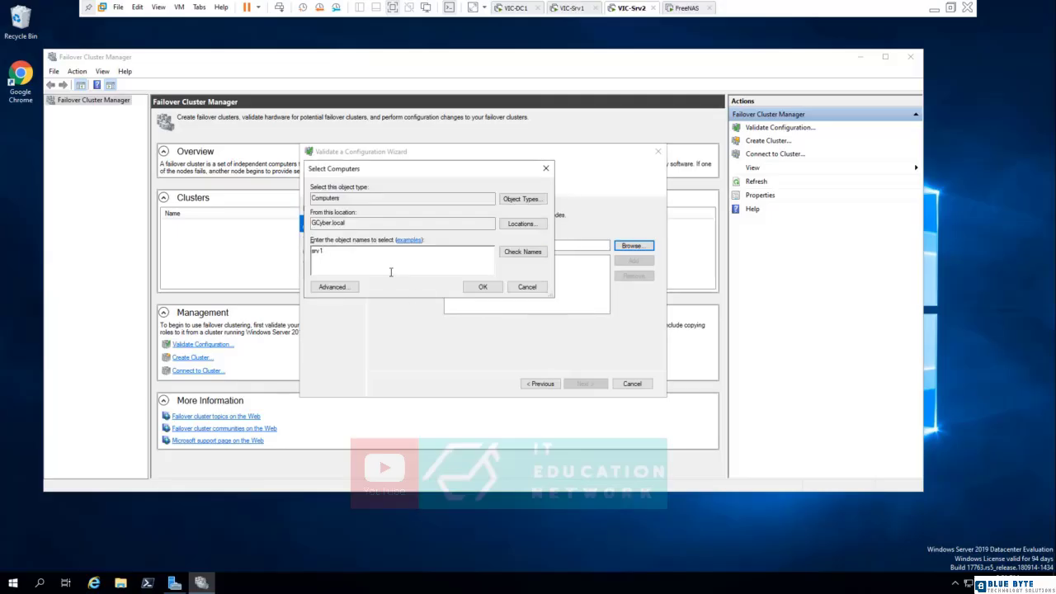
Add VIC-SRV1 and VIC-SRV2 to the servers to validate, checking both names against the domain.
{"action": "key", "text": "ctrl+a"}
{"action": "type", "text": "vic-srv"}
{"action": "left_click", "coordinate": [518, 252]}
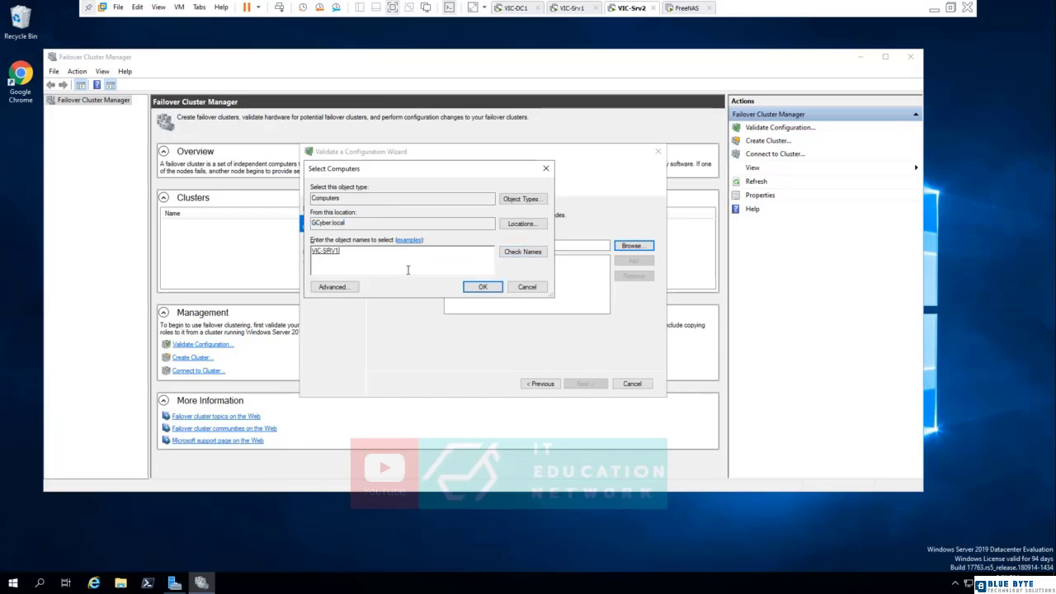
{"action": "type", "text": ";vic-srv2"}
{"action": "left_click", "coordinate": [527, 252]}
{"action": "left_click", "coordinate": [479, 289]}
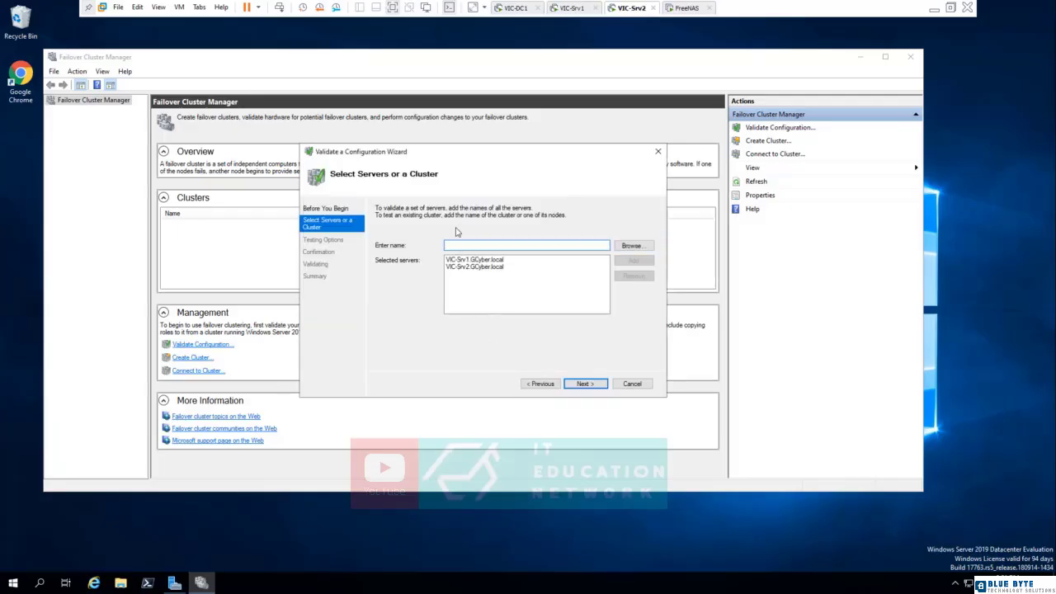
Run all recommended validation tests on the two selected servers after reviewing the list of tests.
{"action": "left_click", "coordinate": [586, 384]}
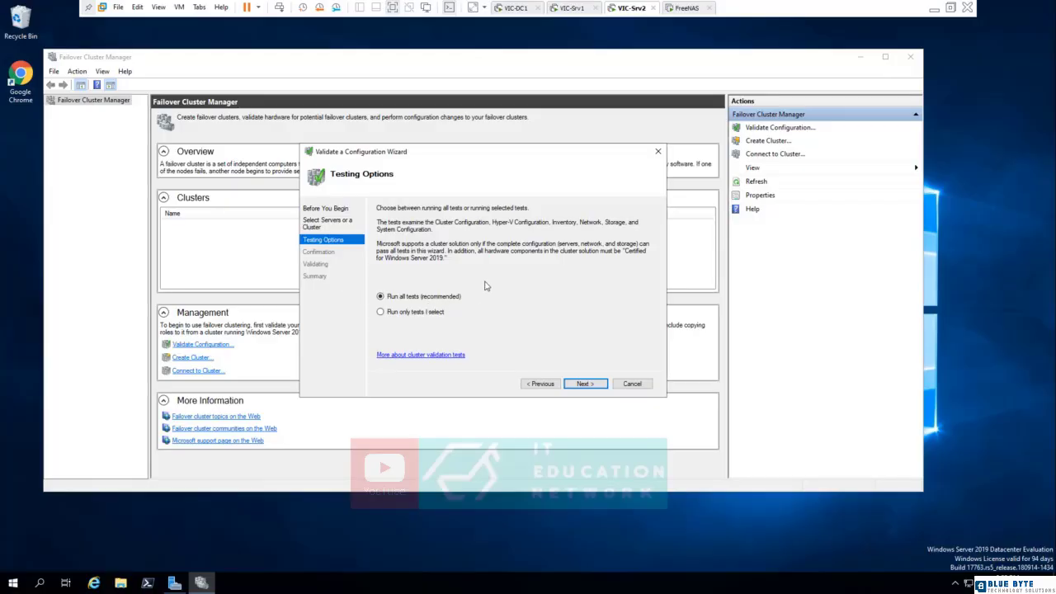
{"action": "left_click", "coordinate": [593, 385]}
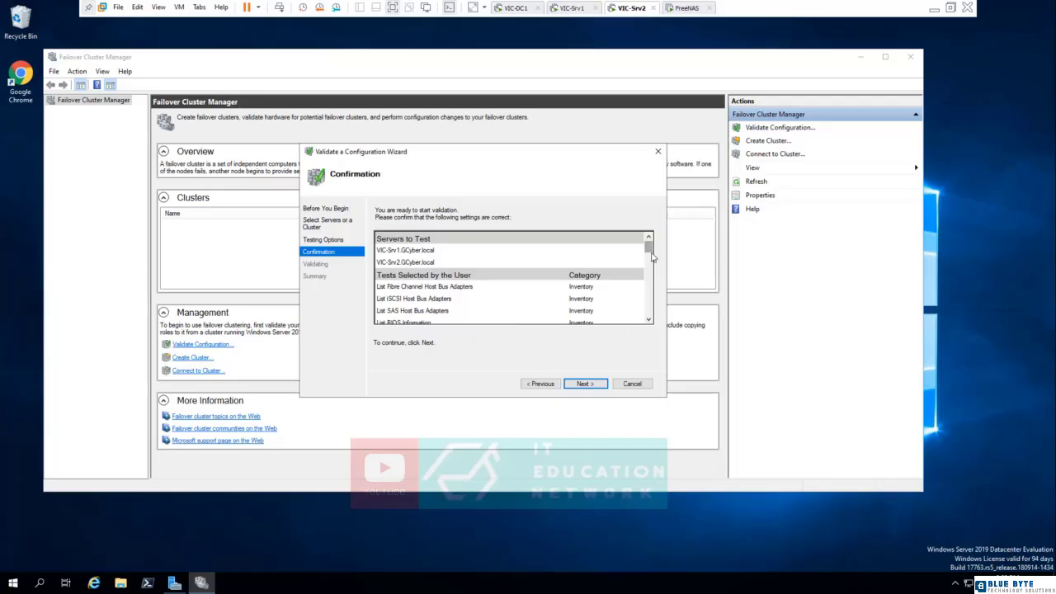
{"action": "left_click_drag", "start_coordinate": [649, 248], "coordinate": [347, 291]}
{"action": "left_click", "coordinate": [583, 384]}
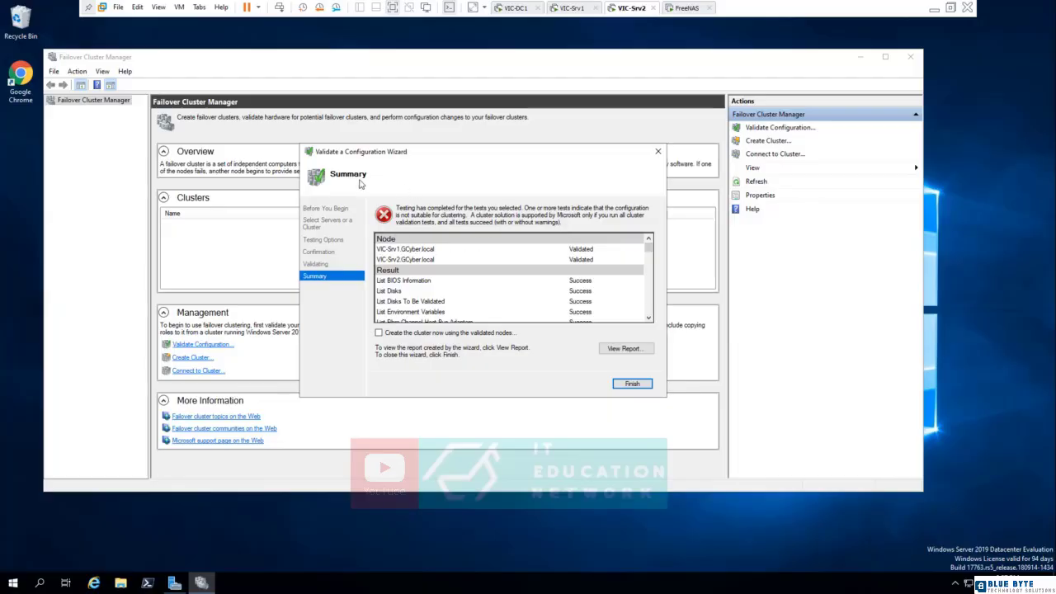
Examine the test results in the validation summary, selecting the entry Validate Microsoft MPIO-based disks.
{"action": "left_click_drag", "start_coordinate": [648, 247], "coordinate": [652, 277]}
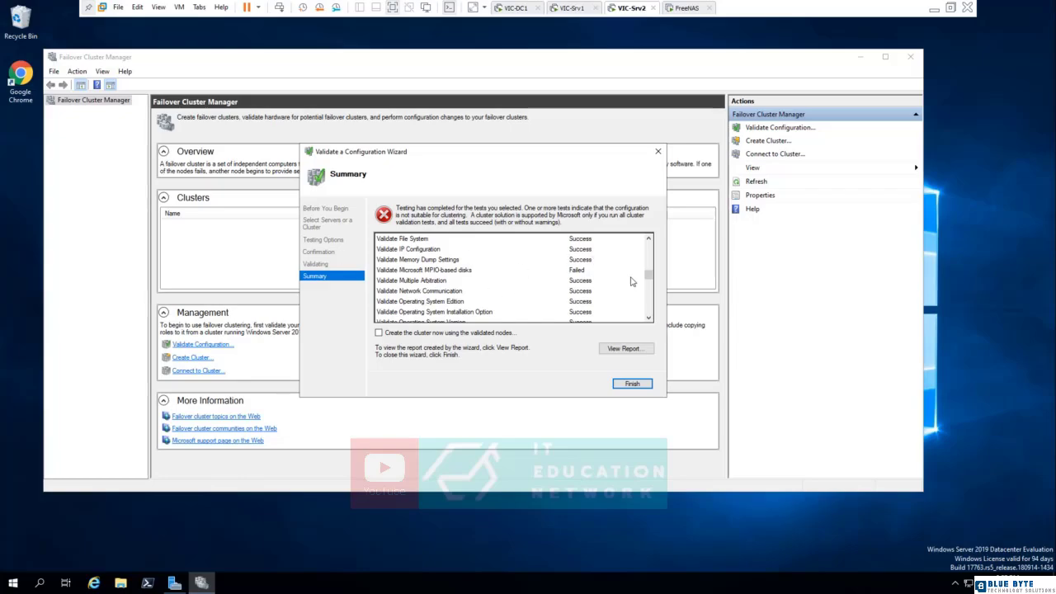
{"action": "left_click", "coordinate": [412, 273]}
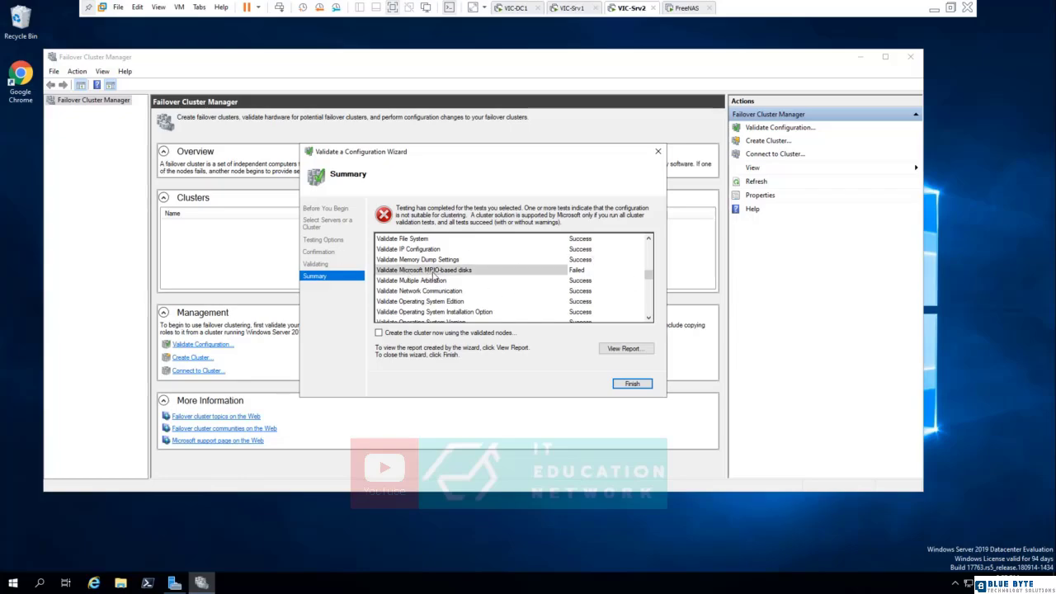